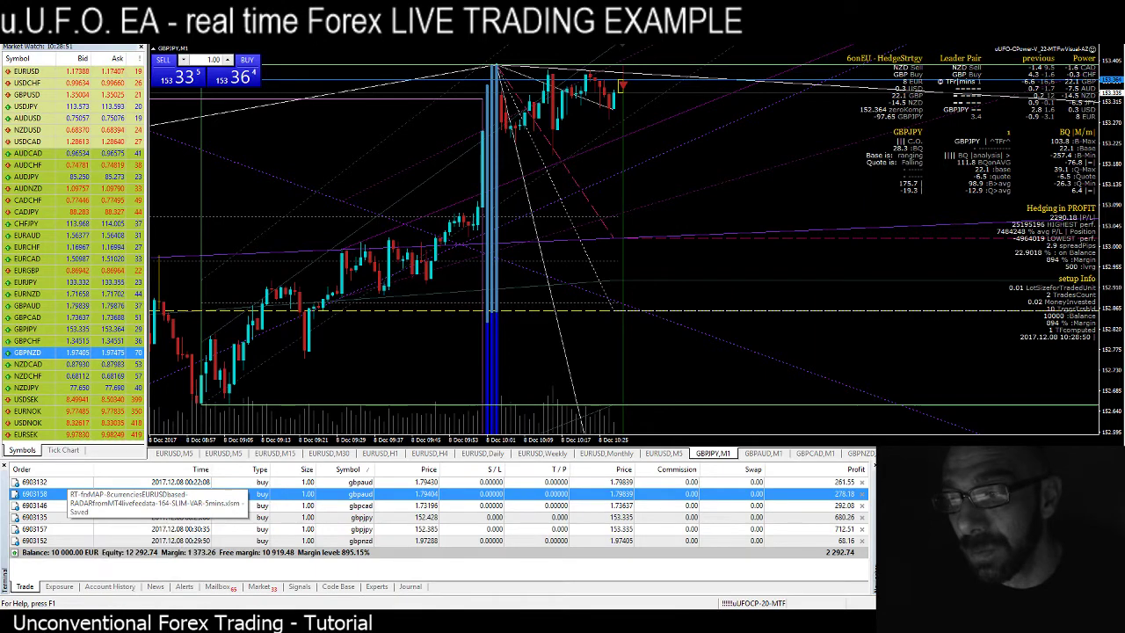
Step: Switch to the Excel workbook and examine the 8 CURRENCIES charts from 5 days down to 1 hour on the 8c-aNALYSIS (3) sheet
click(146, 571)
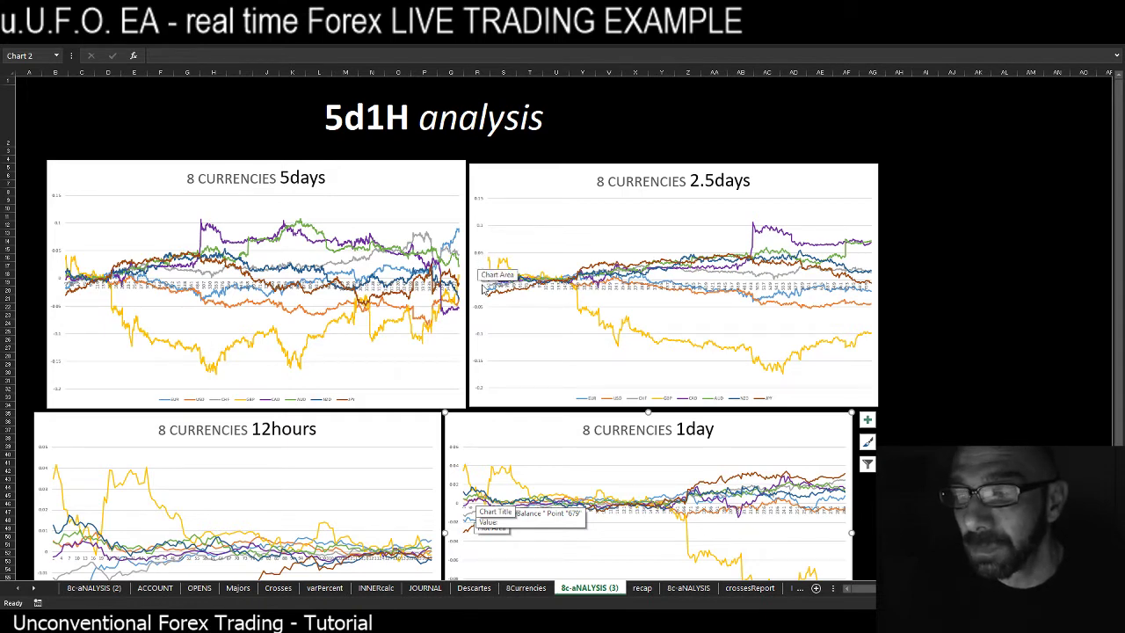
scroll(482, 273, down, 3)
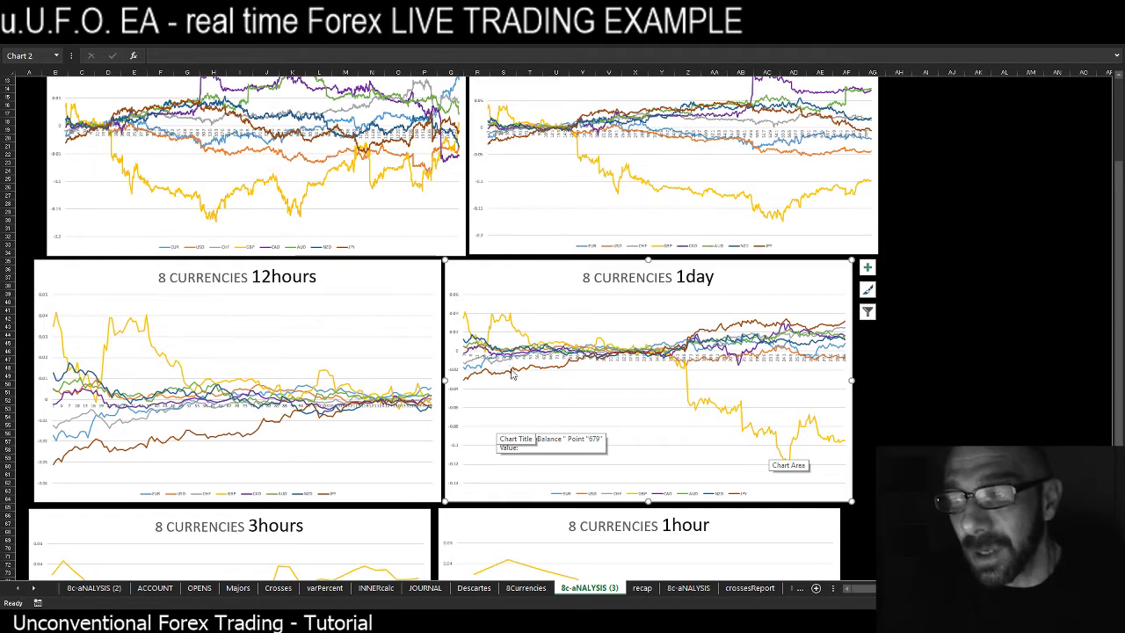
scroll(528, 409, down, 3)
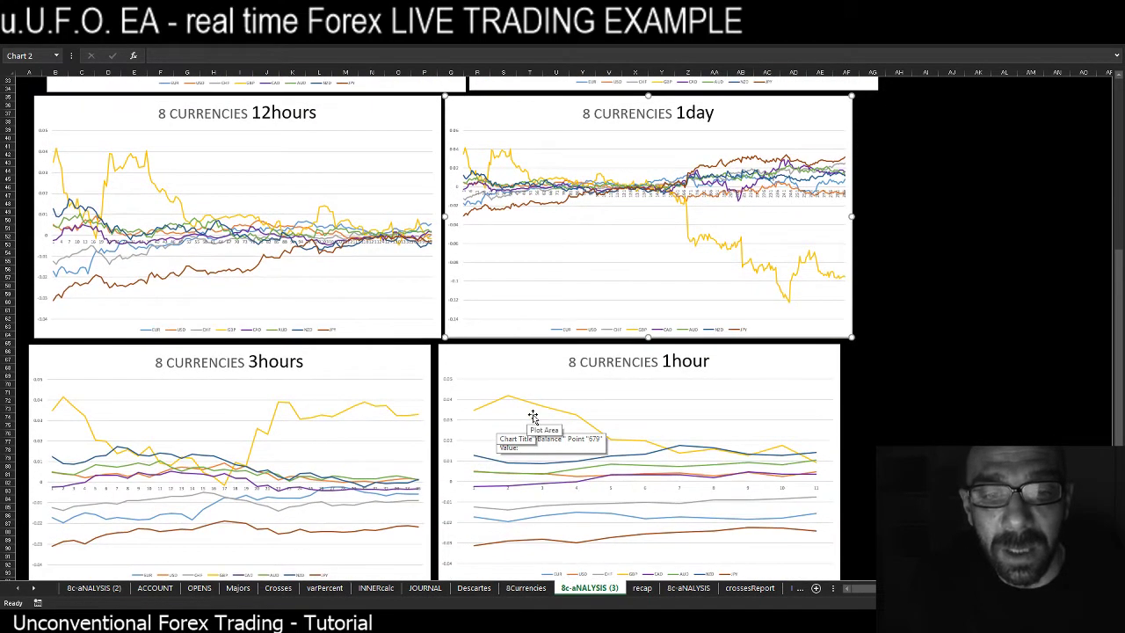
scroll(306, 406, down, 1)
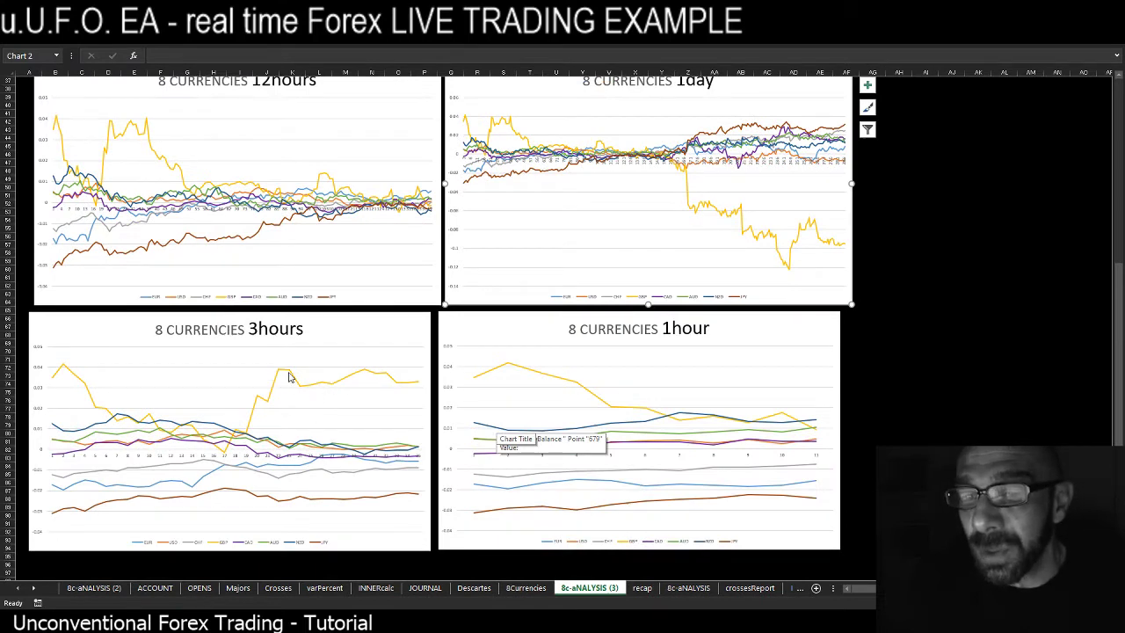
mouse_move(287, 374)
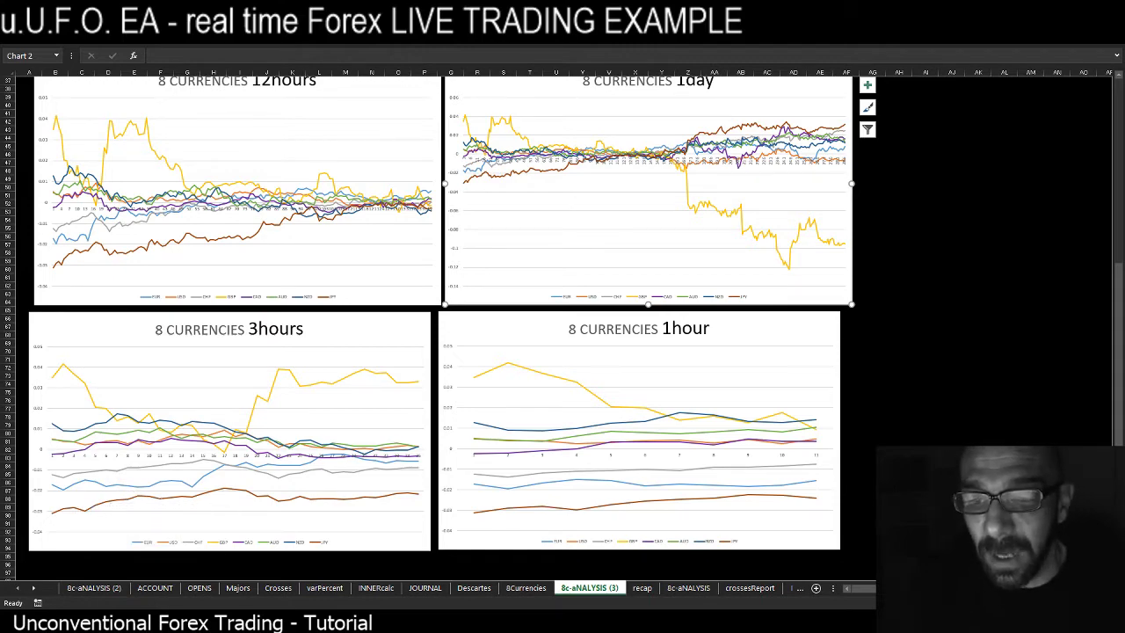
Step: Switch back to MetaTrader and inspect the EURUSD Weekly and EURUSD Daily charts
key(alt+Tab)
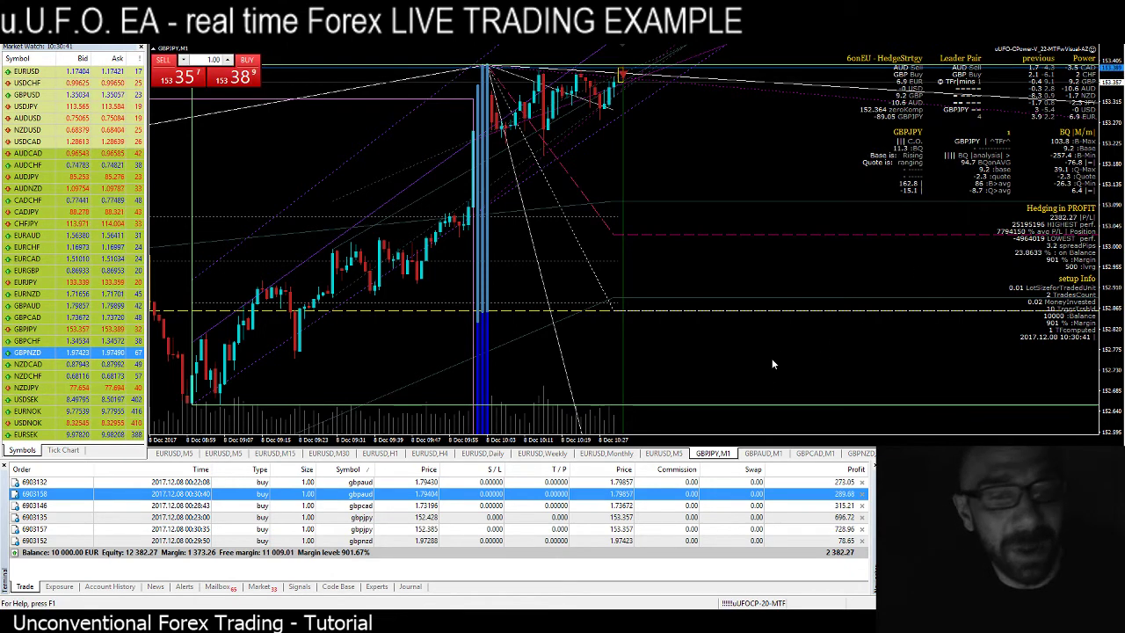
click(540, 454)
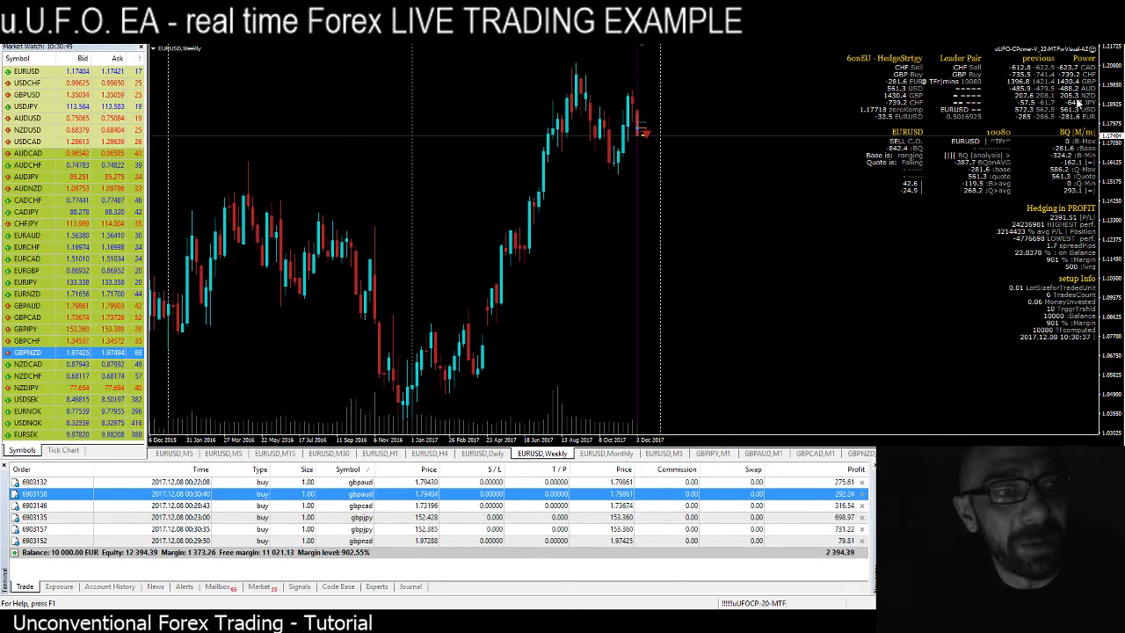
click(485, 454)
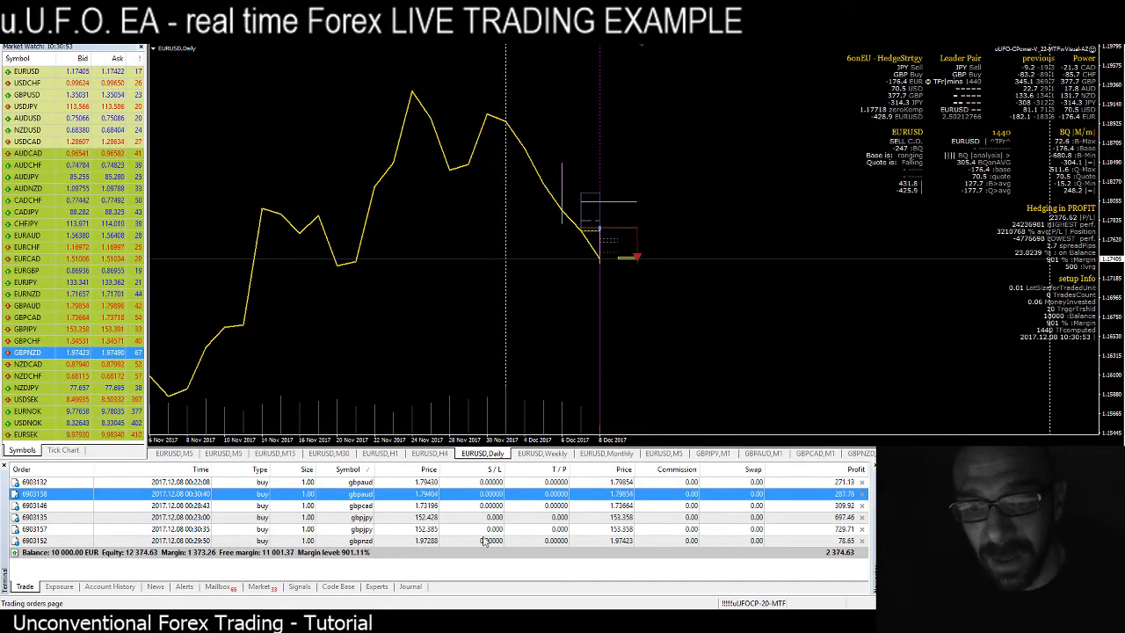
Step: Close the gbpnzd position, the gbpaud position opened at 1.79430 and the gbpjpy position opened at 152.428
click(861, 540)
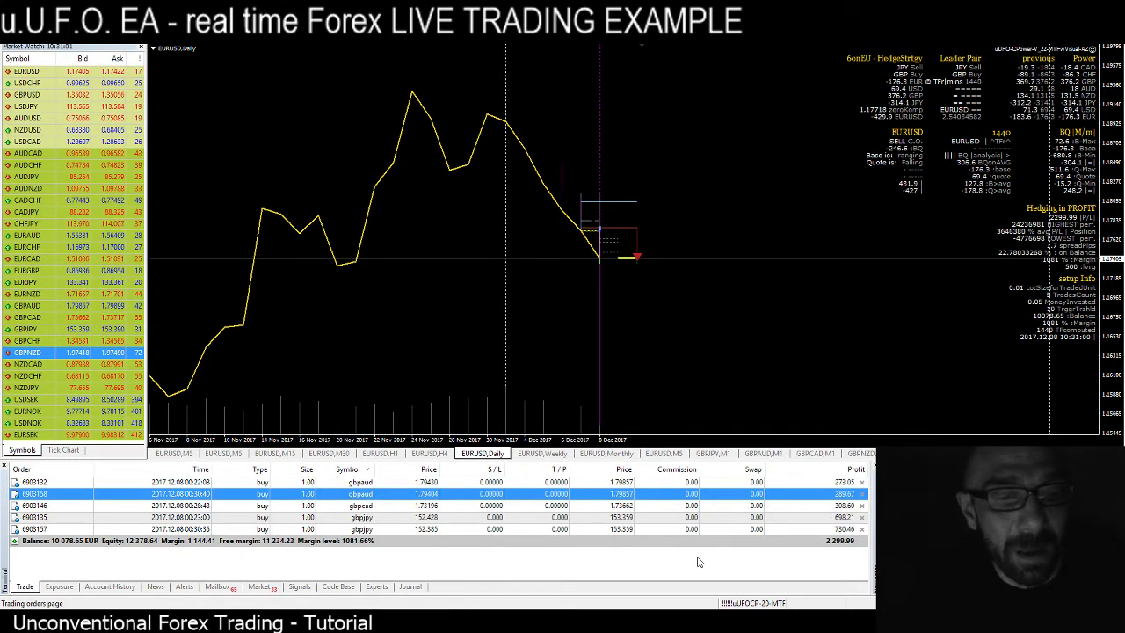
click(863, 482)
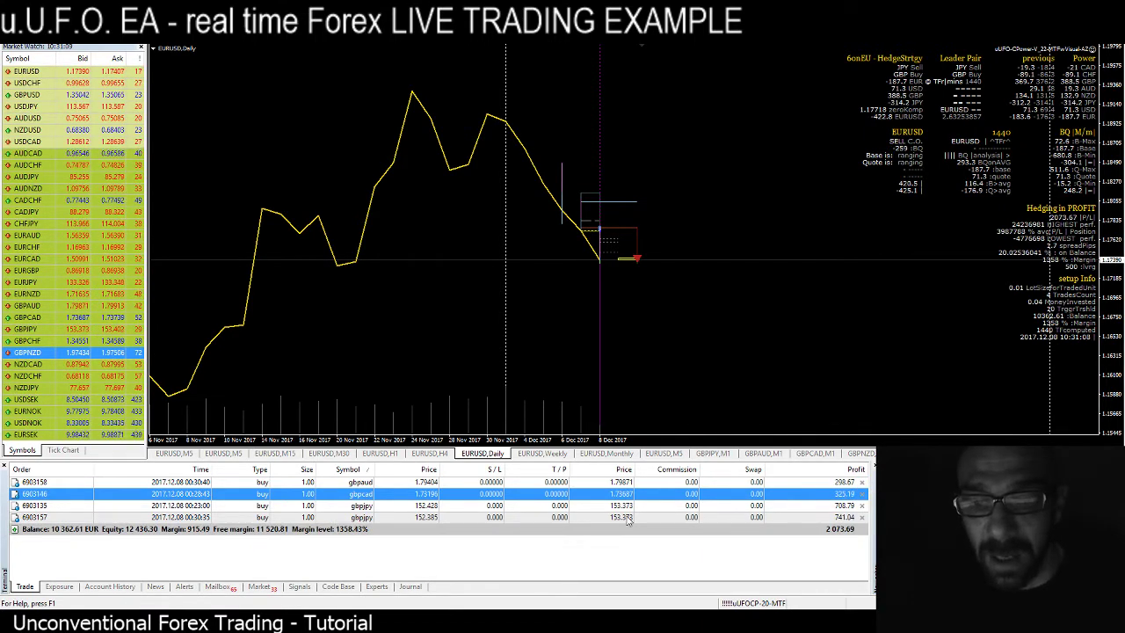
click(863, 506)
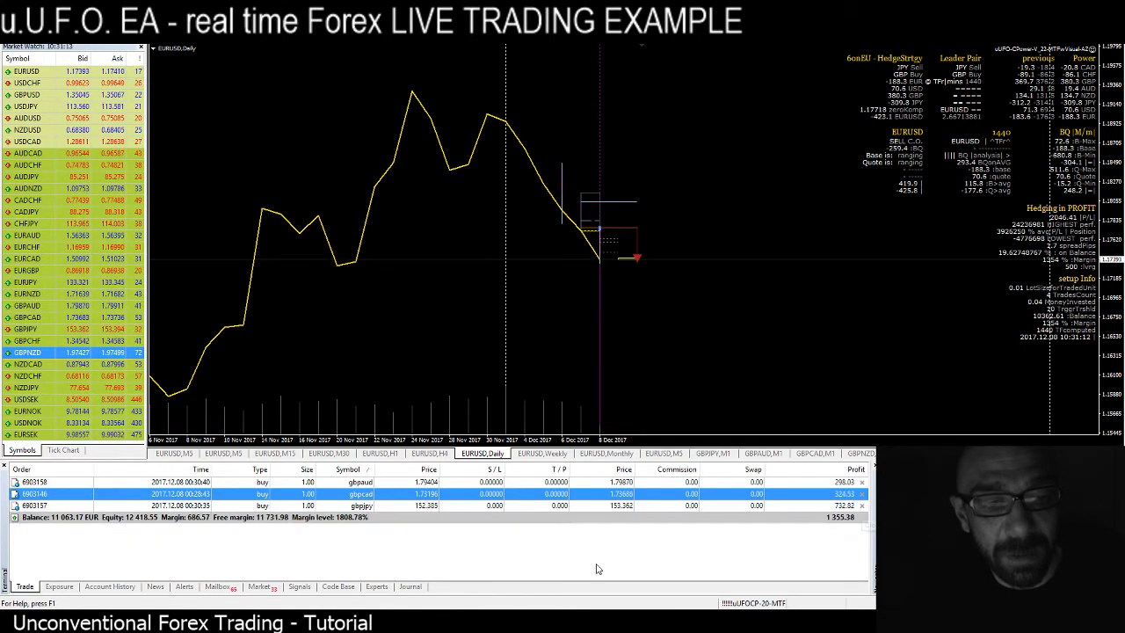
Step: Save the account history as a detailed report named DetailedStatement4.htm in the December-2w folder
click(108, 587)
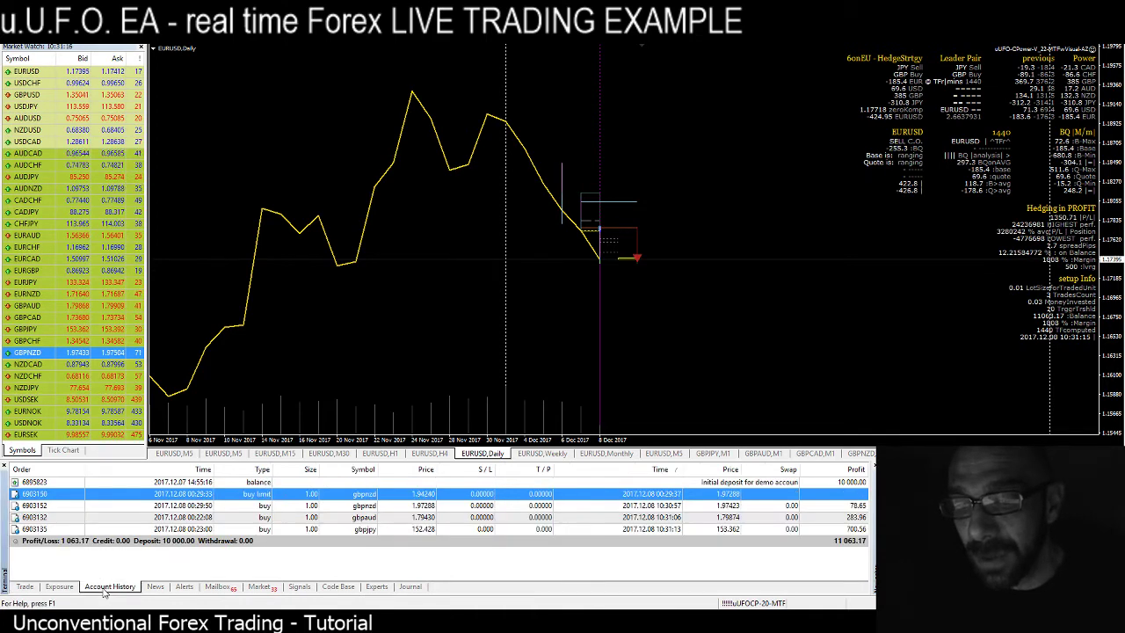
right_click(370, 518)
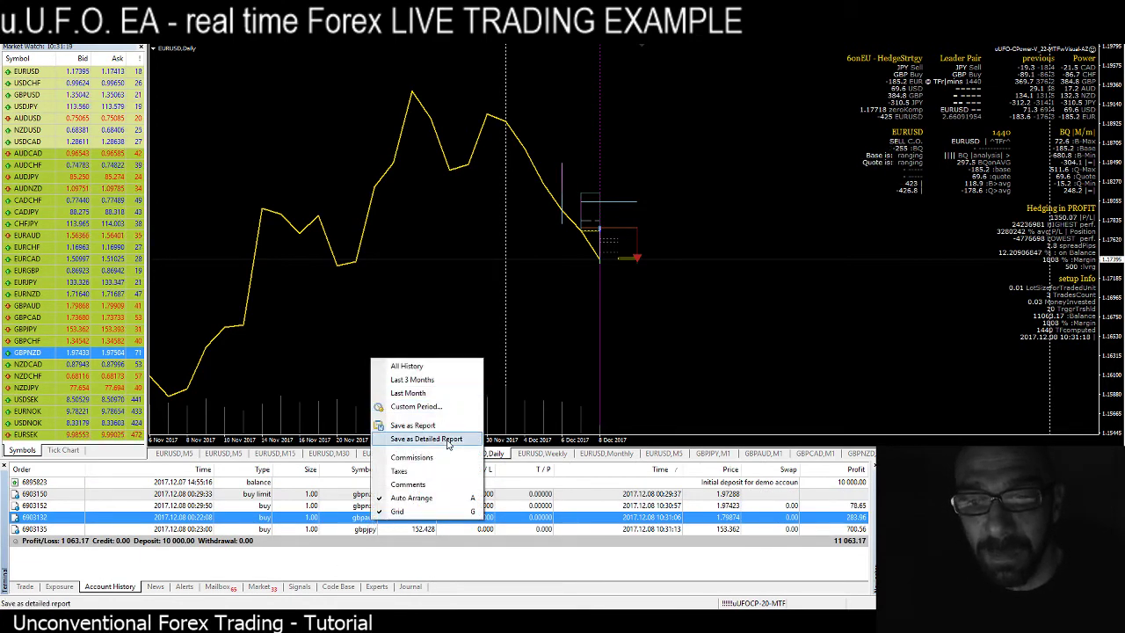
click(447, 439)
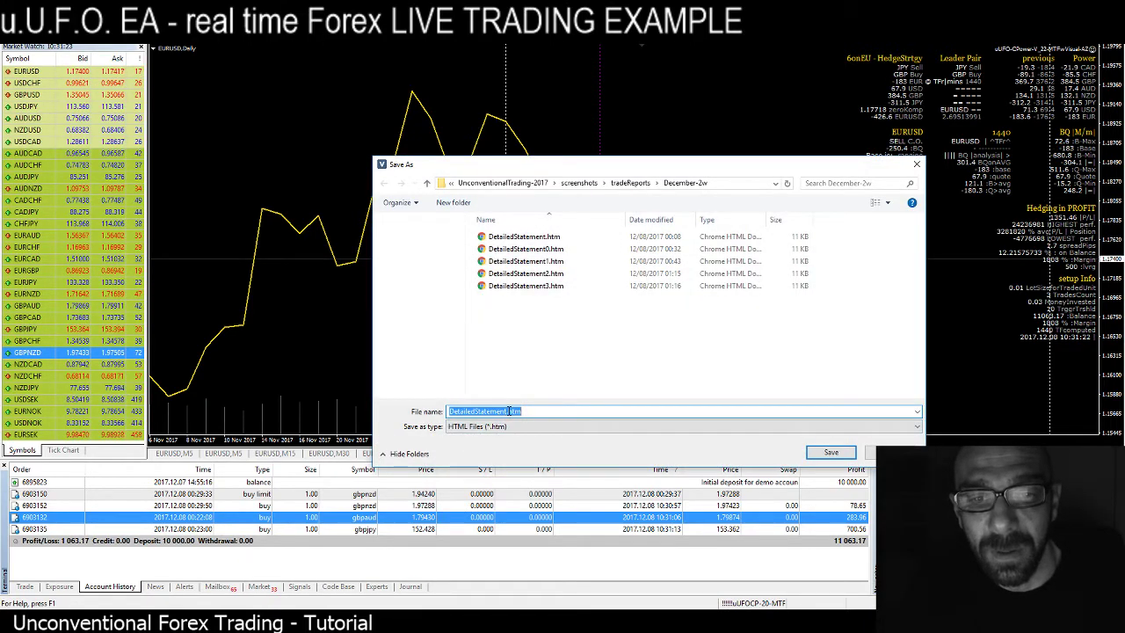
click(509, 410)
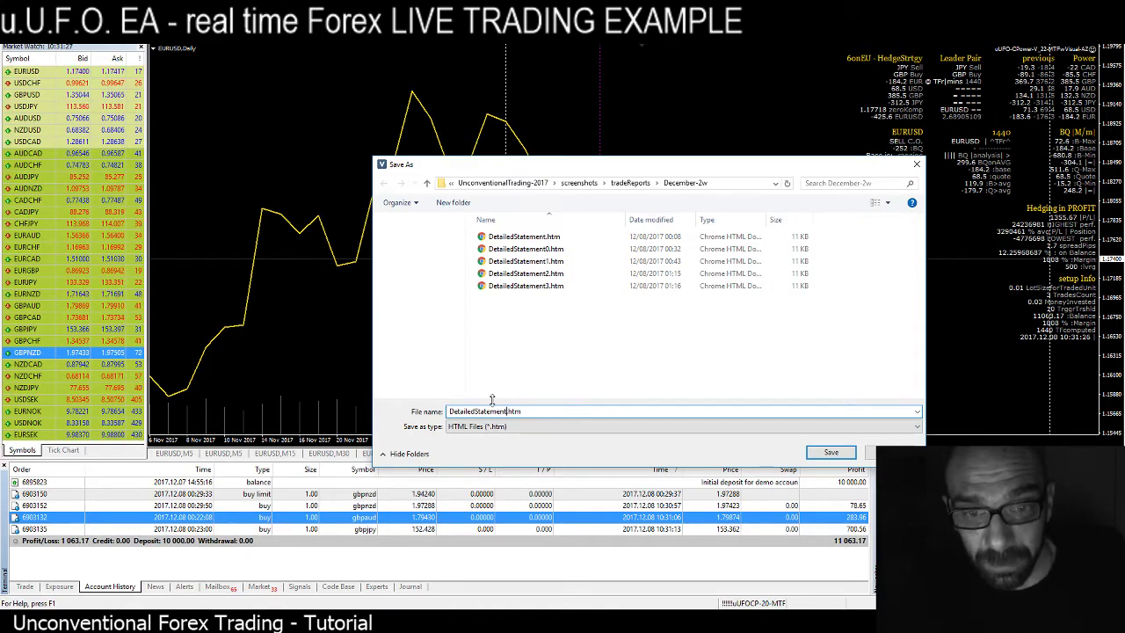
text(4)
key(Return)
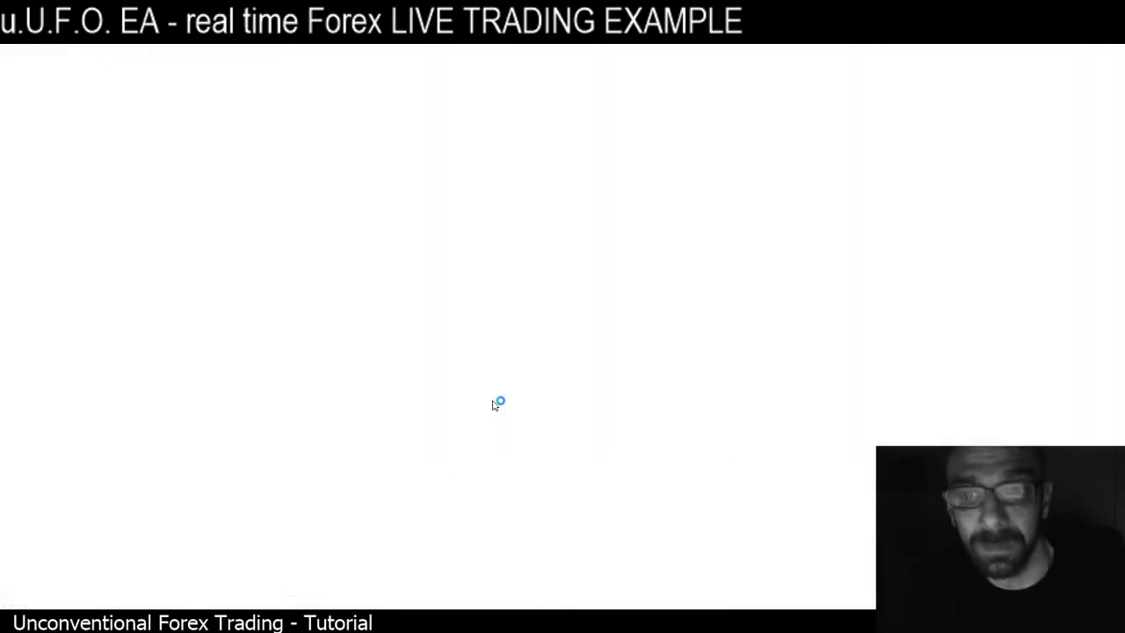
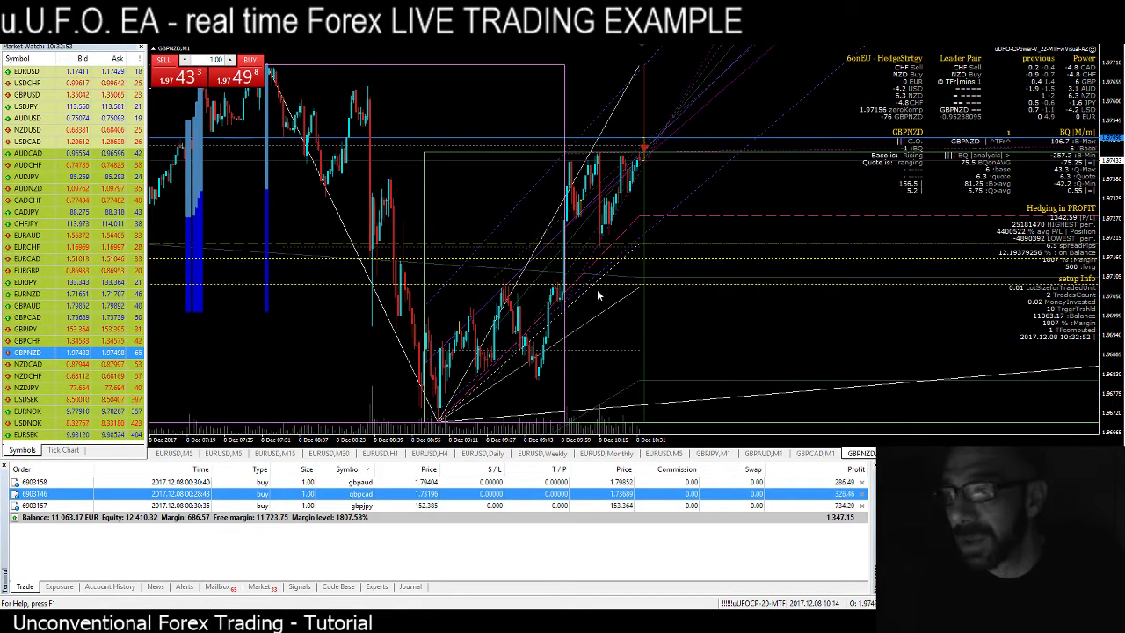
Step: Examine the one-minute GBPCAD, GBPAUD and GBPJPY charts at several zoom levels to assess the remaining open positions
click(807, 456)
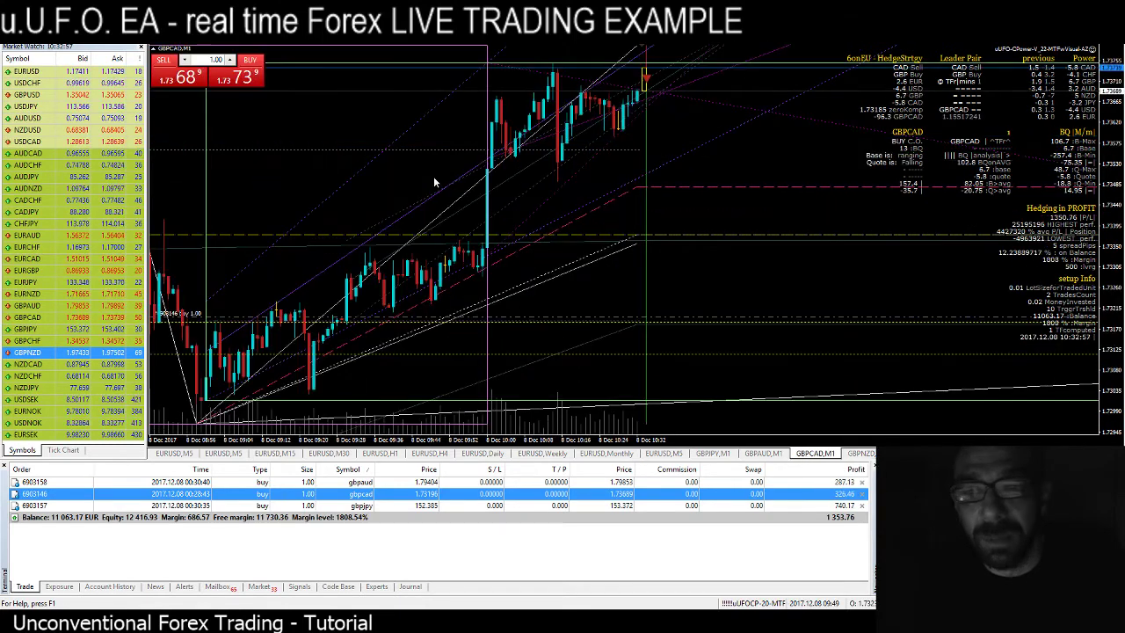
key(minus)
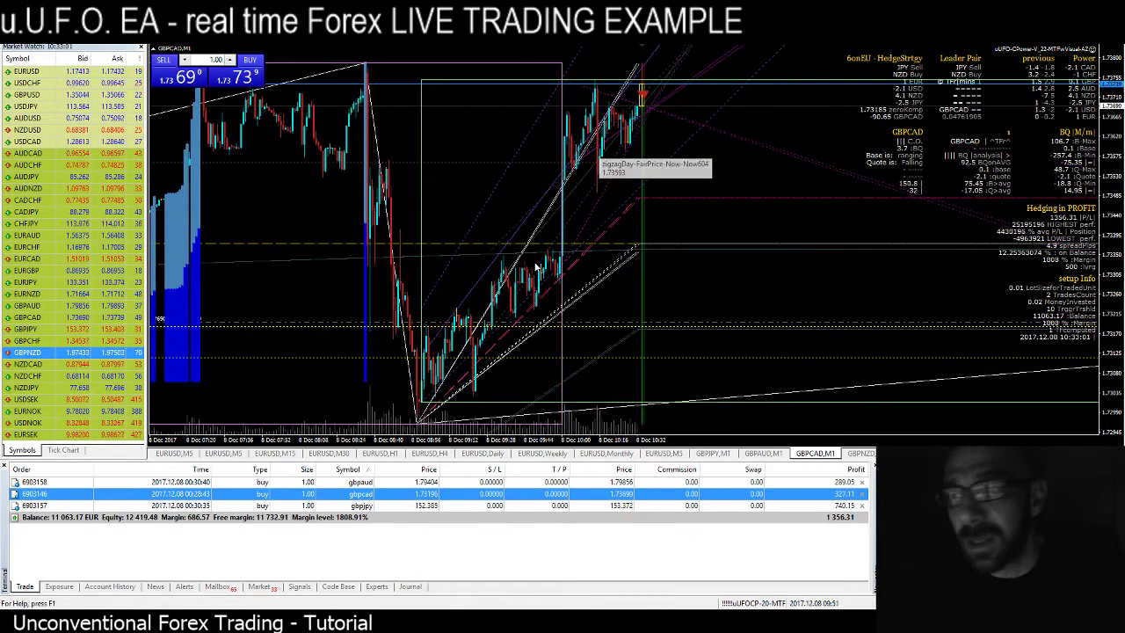
click(747, 456)
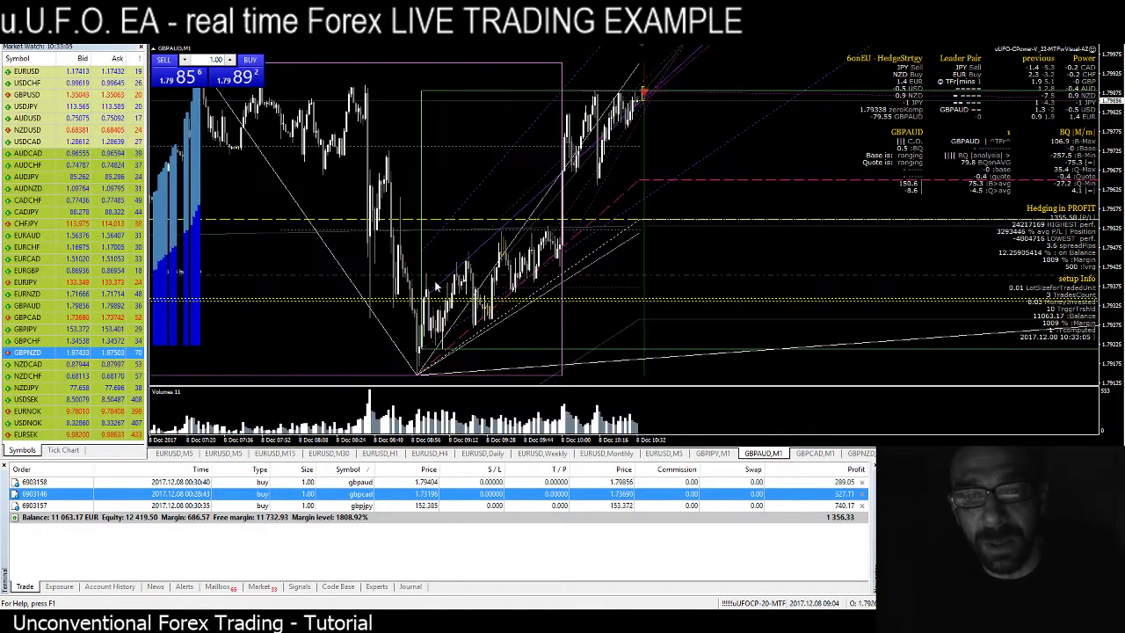
click(709, 454)
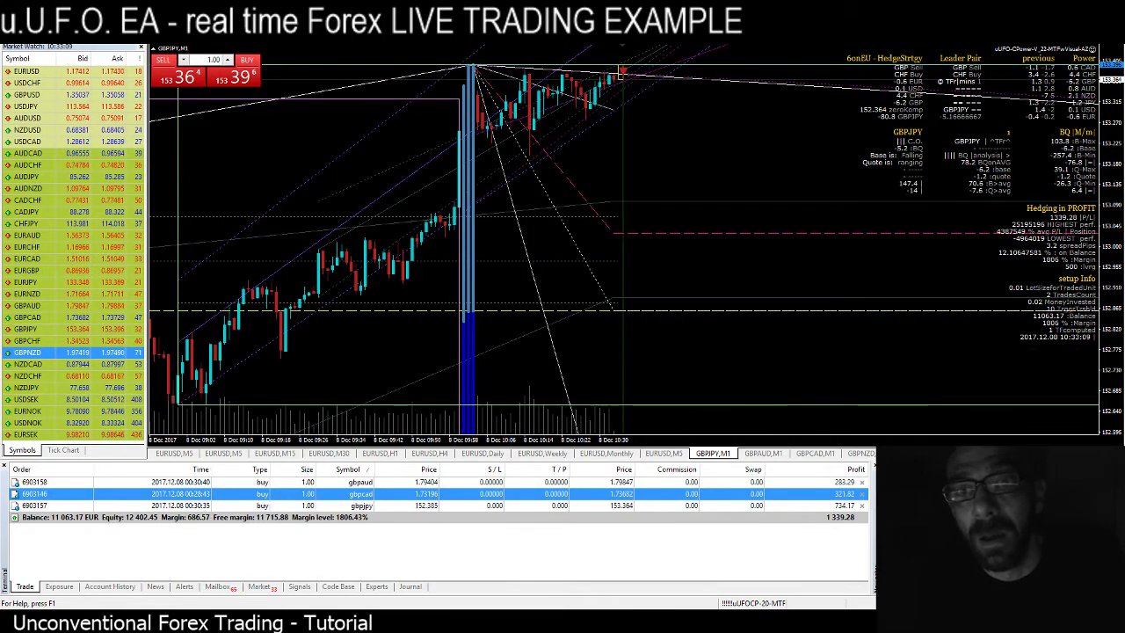
click(354, 35)
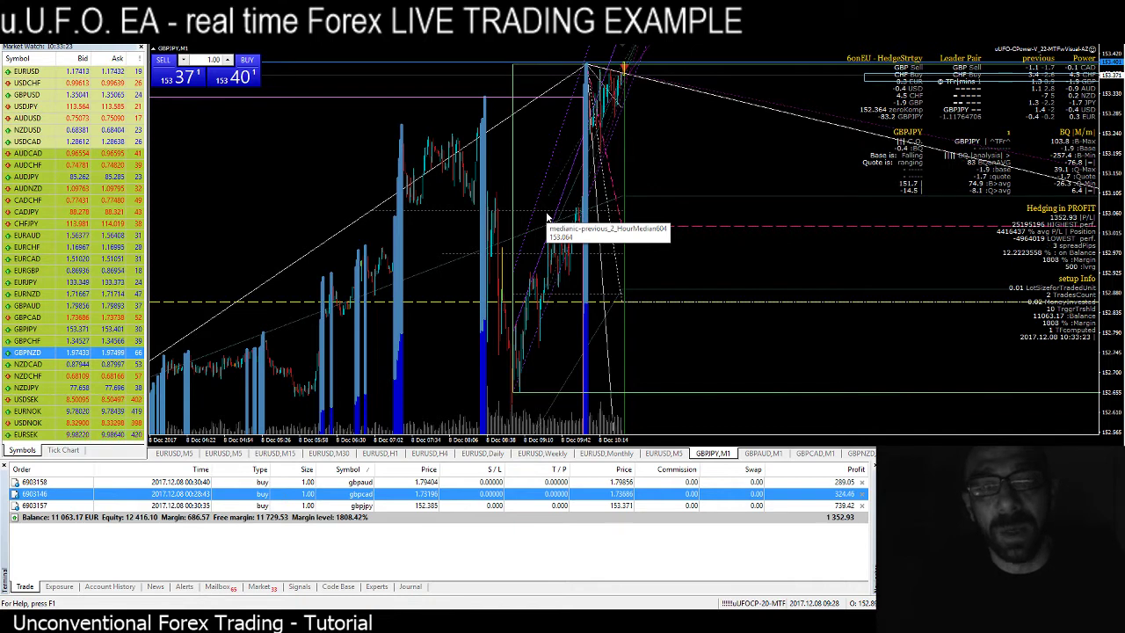
key(minus)
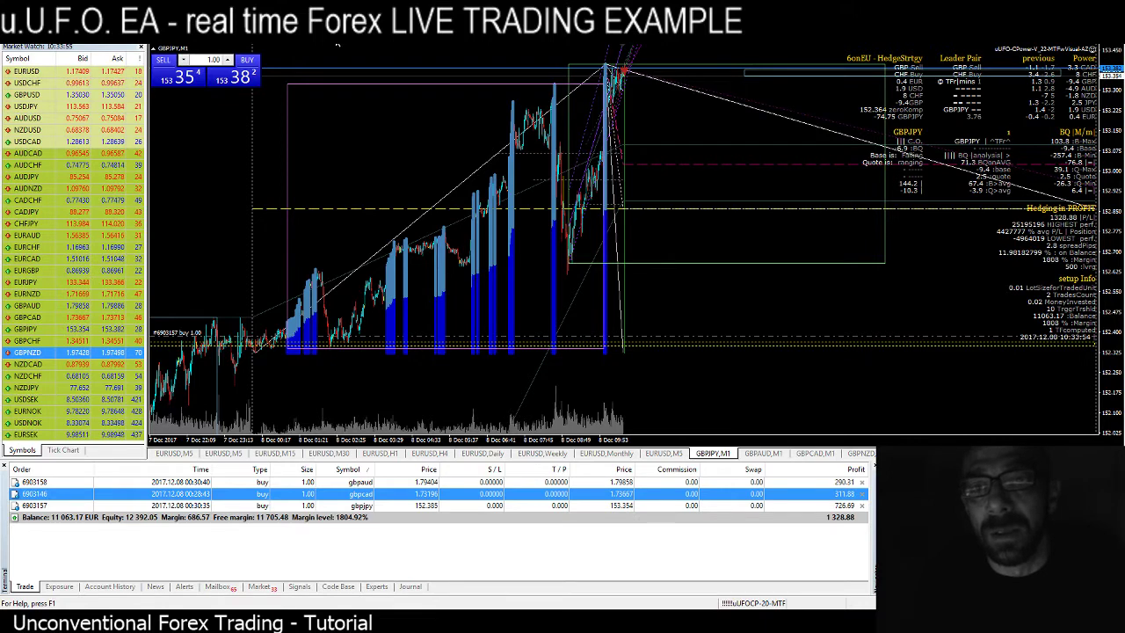
key(plus)
key(plus)
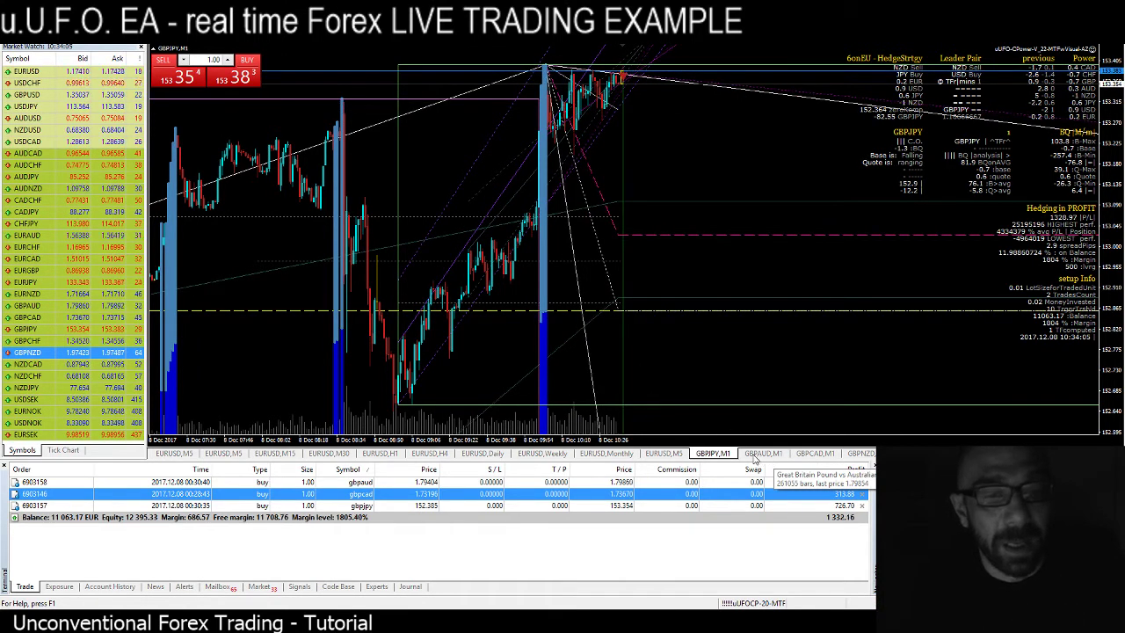
click(762, 453)
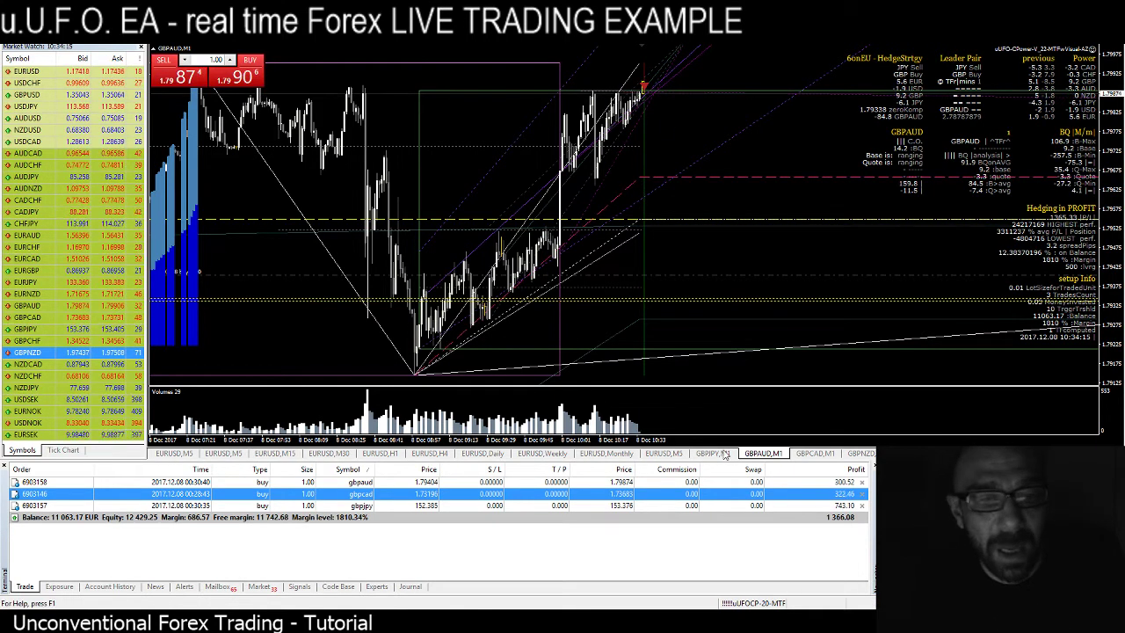
click(814, 453)
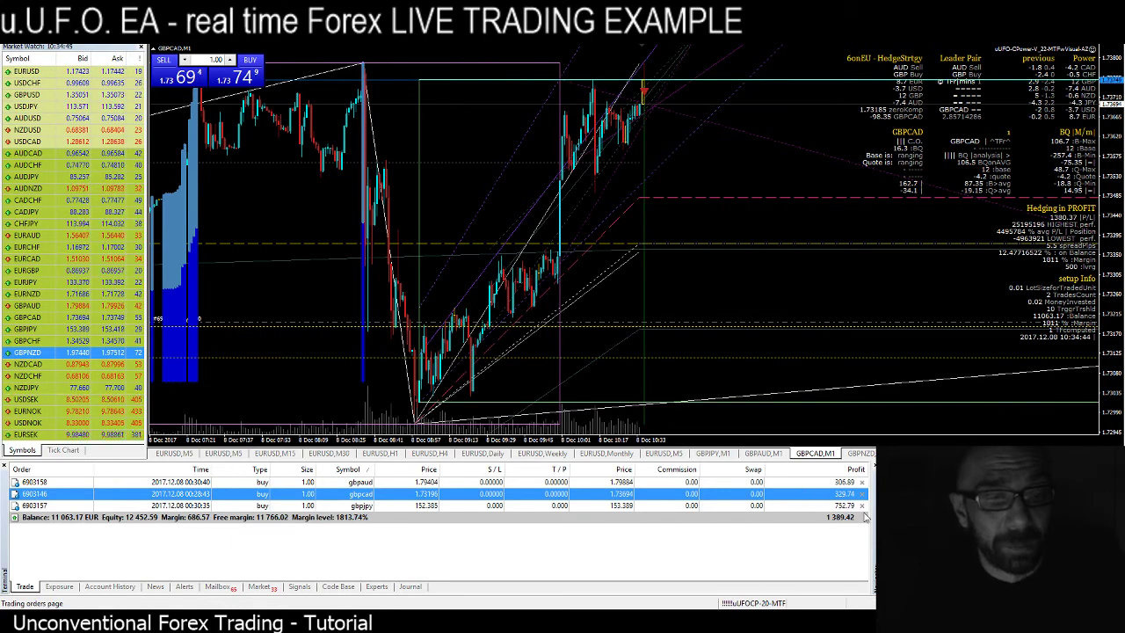
Step: Close the remaining gbpaud, gbpcad and gbpjpy positions
click(862, 482)
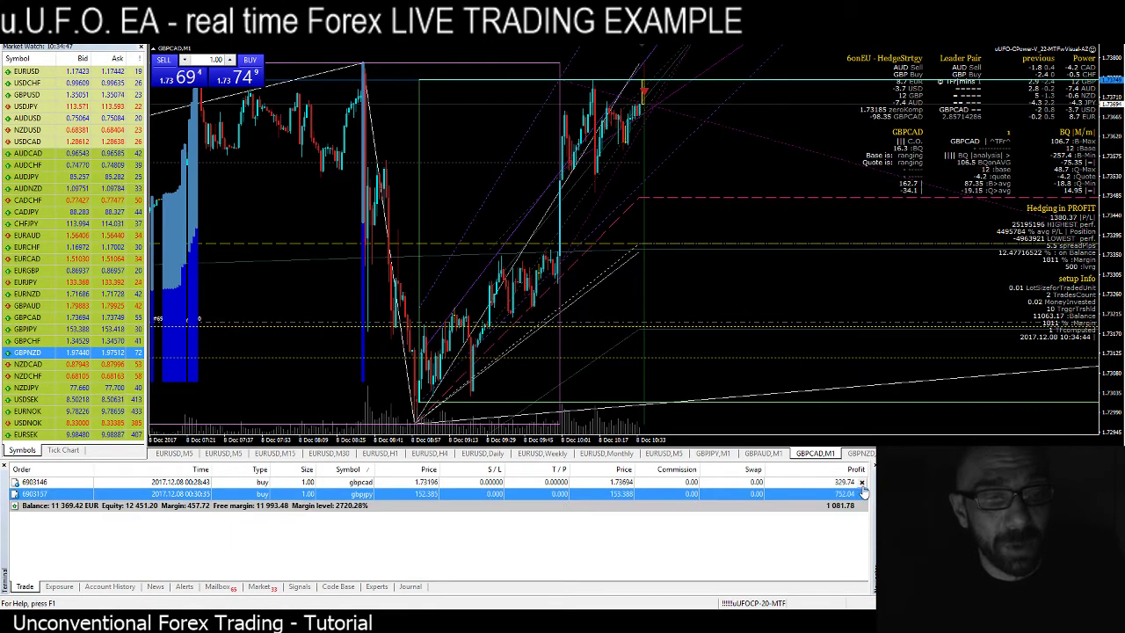
click(863, 481)
click(863, 482)
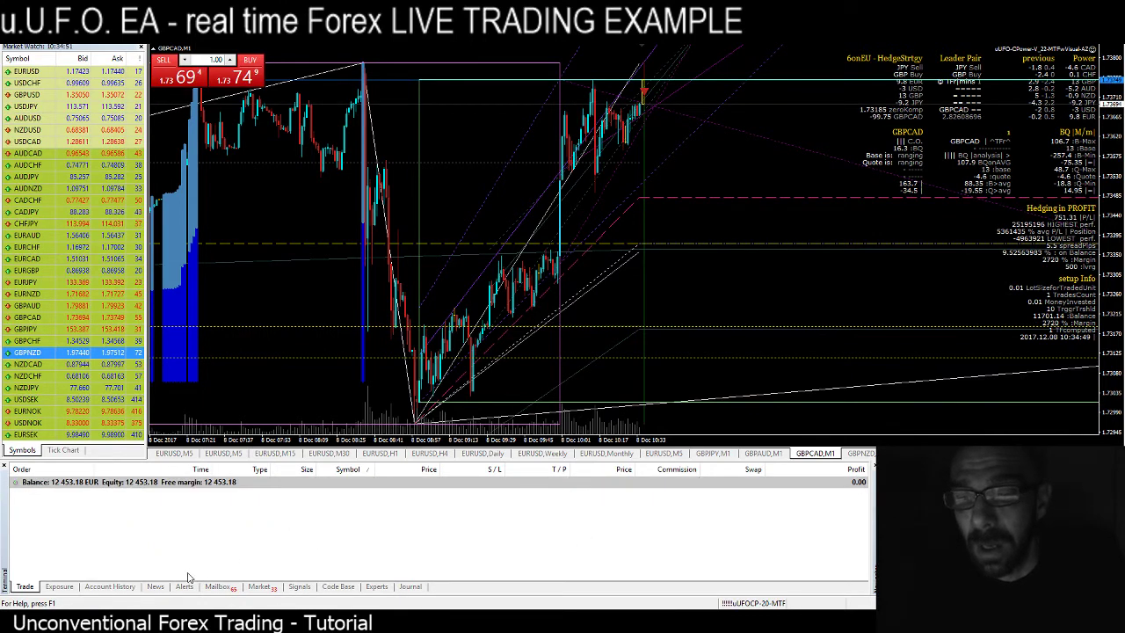
Step: Save the account history as a detailed report named DetailedStatement5.htm and review the closed trades and summary in it
click(110, 586)
right_click(344, 529)
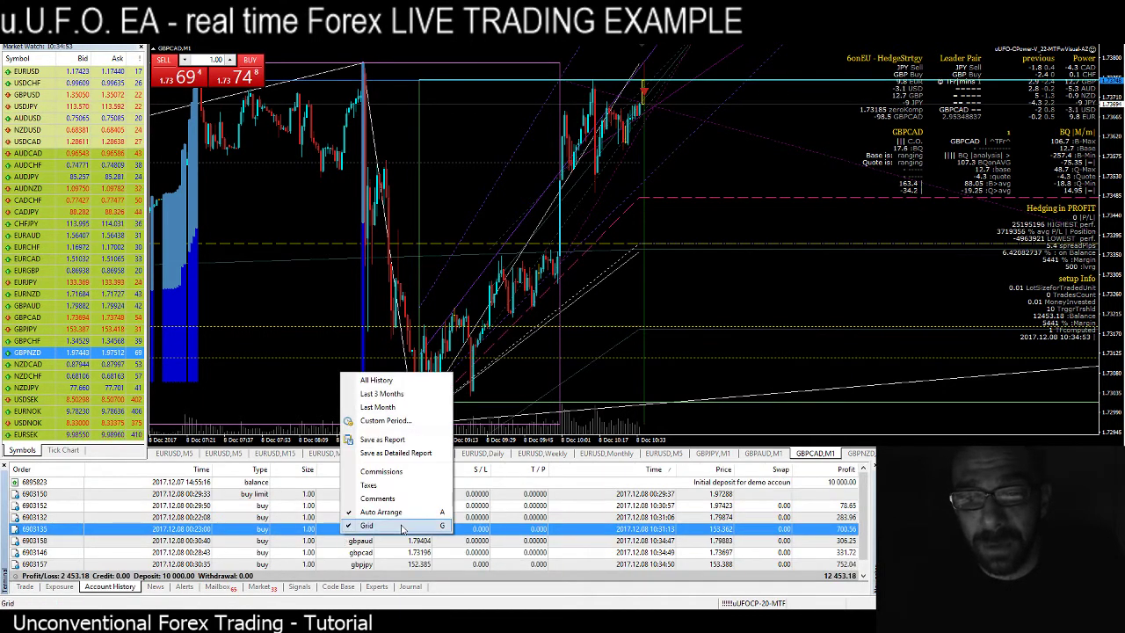
click(420, 452)
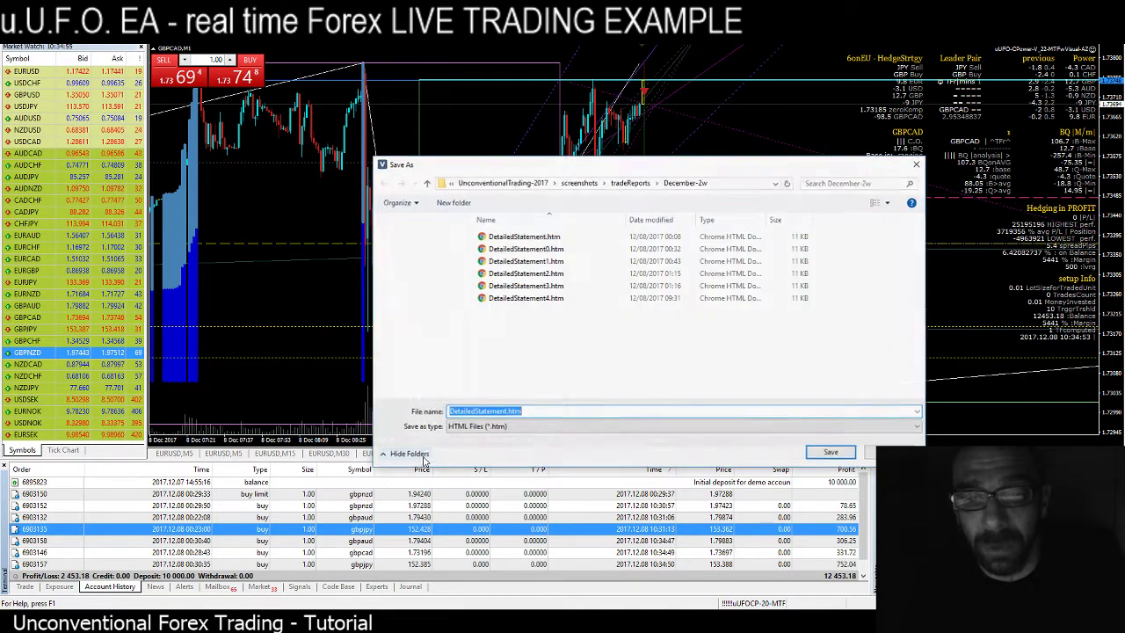
click(509, 411)
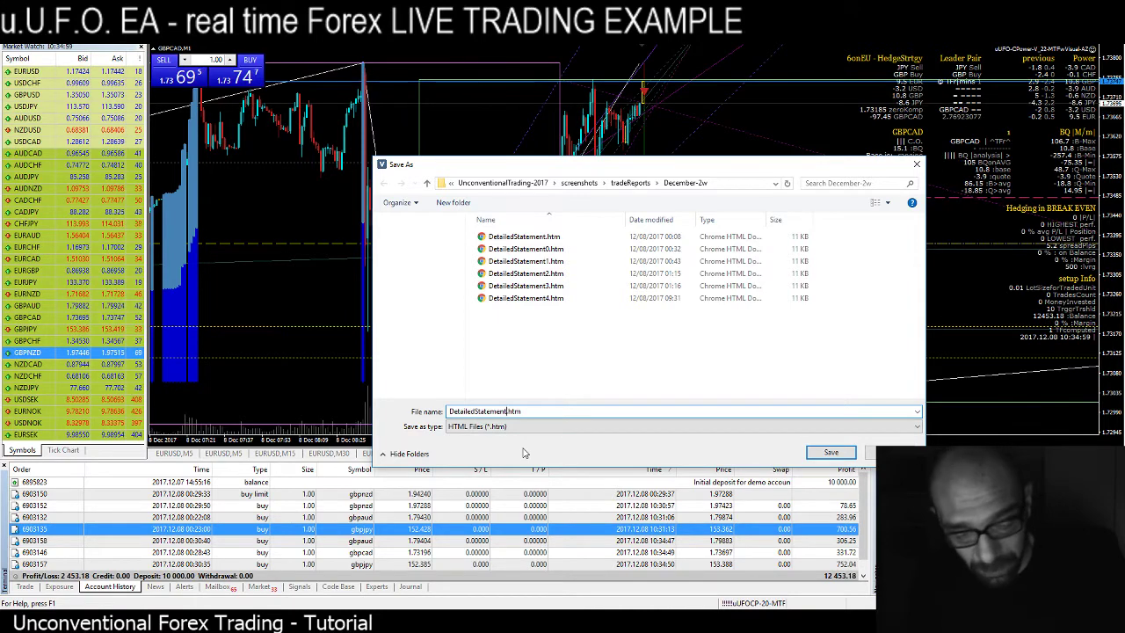
text(5)
key(Return)
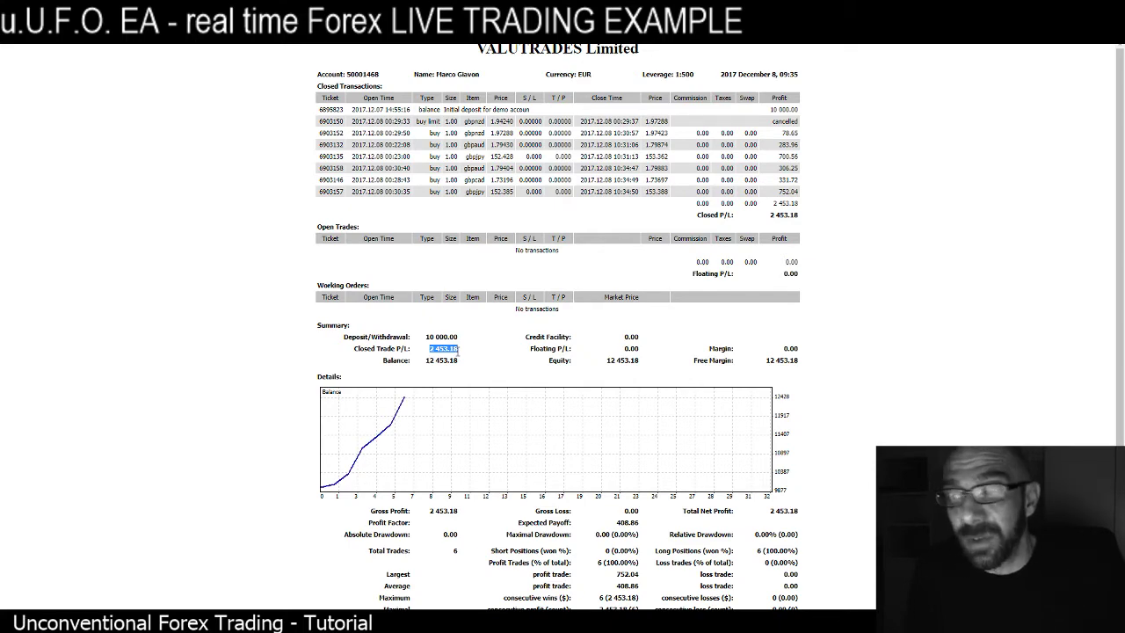
scroll(719, 499, down, 1)
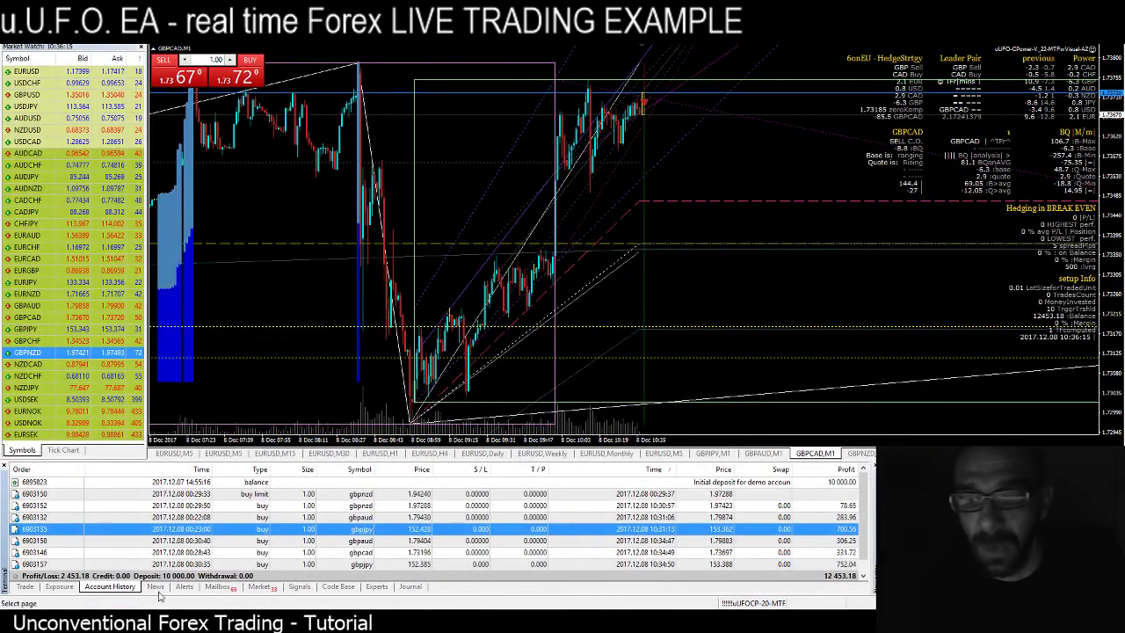
Step: Check the list of open trades, and switch to the Excel workbook to review the 3-hour and 1-hour 8 CURRENCIES charts
click(24, 586)
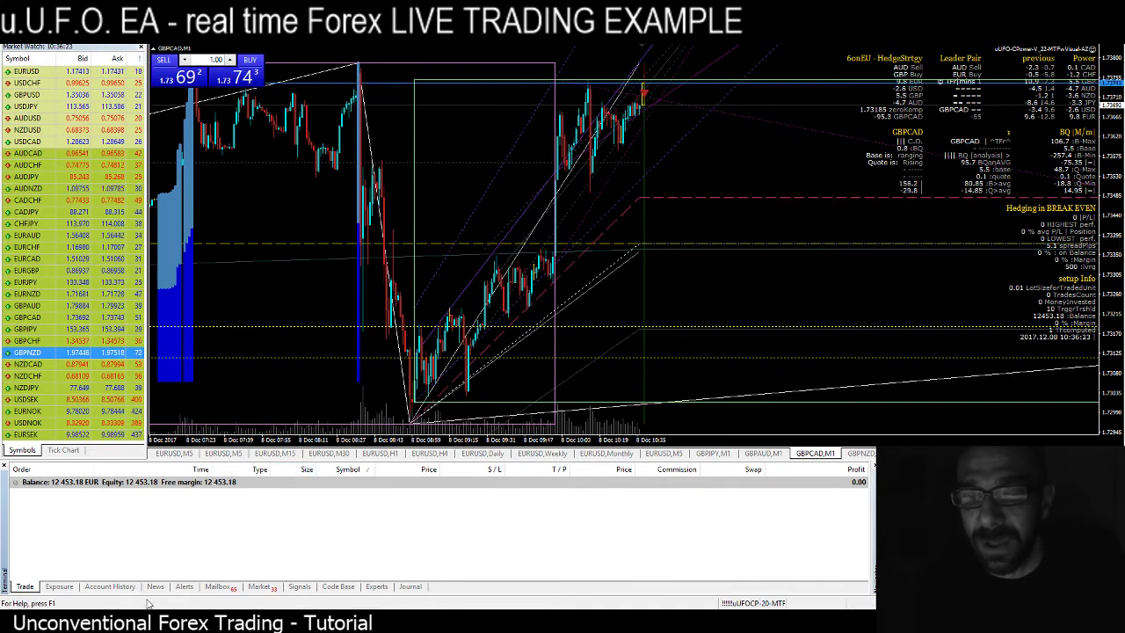
key(alt+Tab)
scroll(489, 469, down, 3)
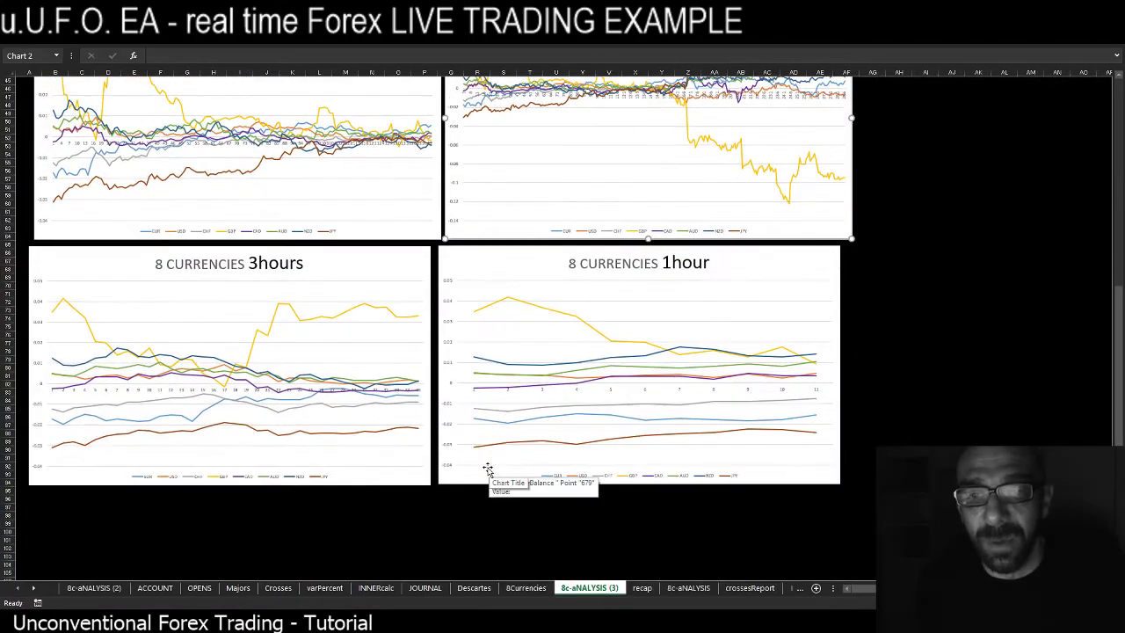
Step: Review the 12-hour, 1-day, 2.5-day and 5-day 8 CURRENCIES charts to compare how currency strength evolves
scroll(488, 467, up, 8)
scroll(488, 466, up, 3)
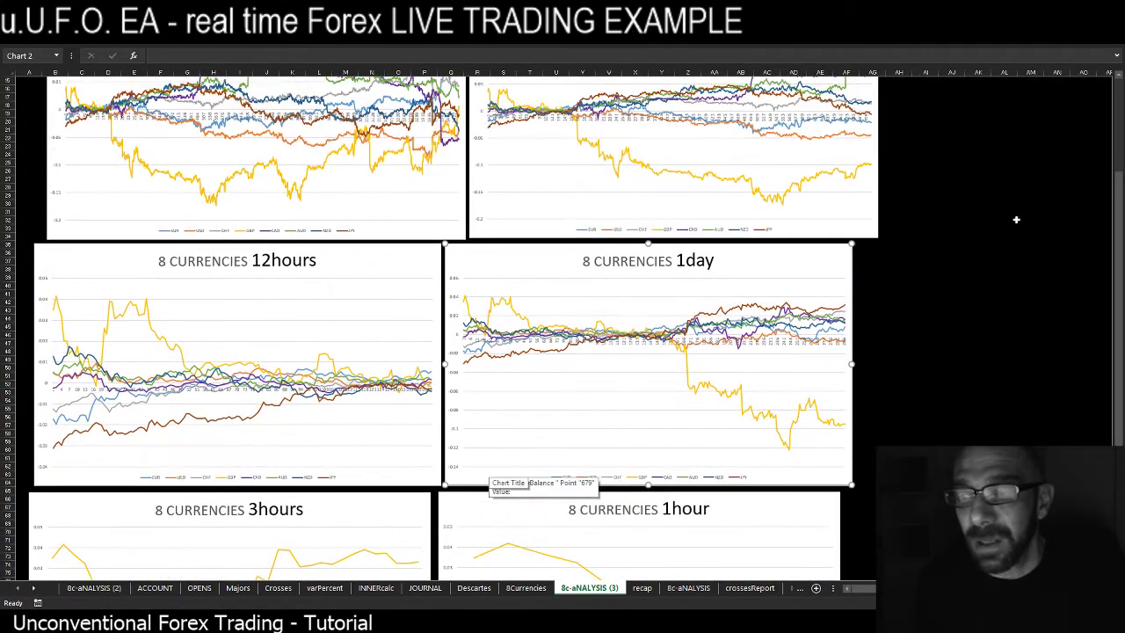
scroll(574, 352, up, 4)
scroll(574, 352, down, 4)
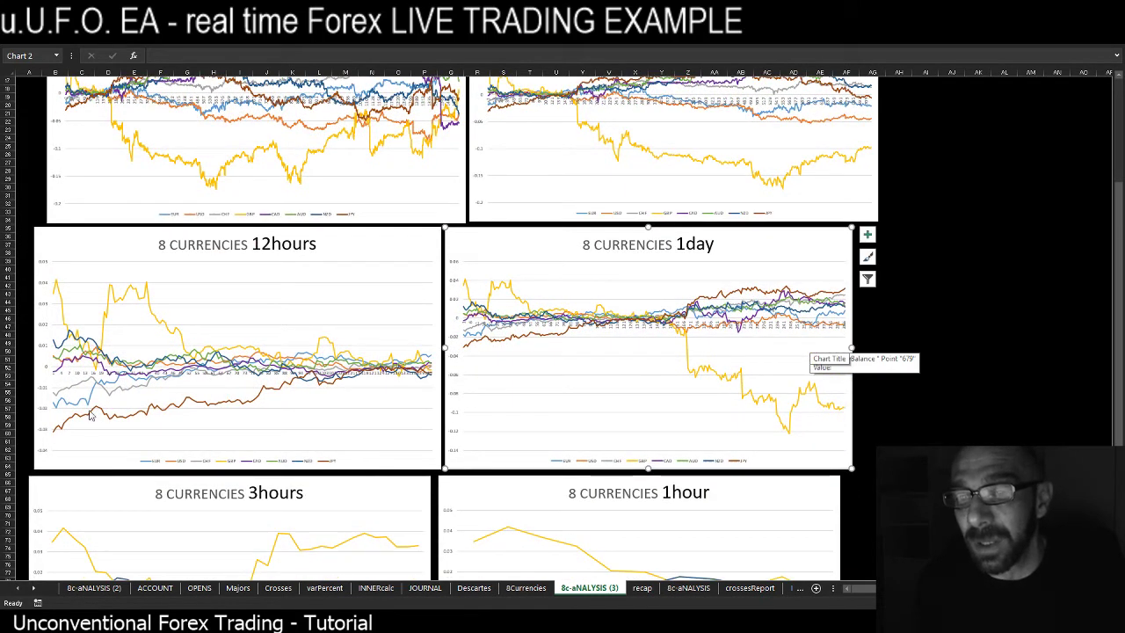
mouse_move(105, 415)
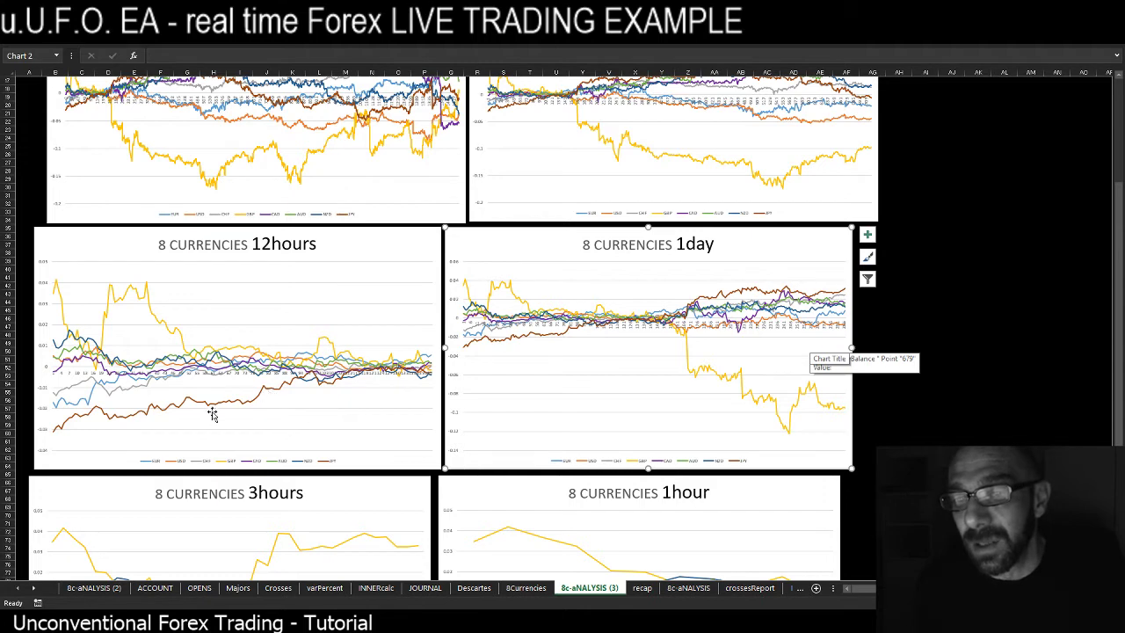
scroll(123, 145, up, 3)
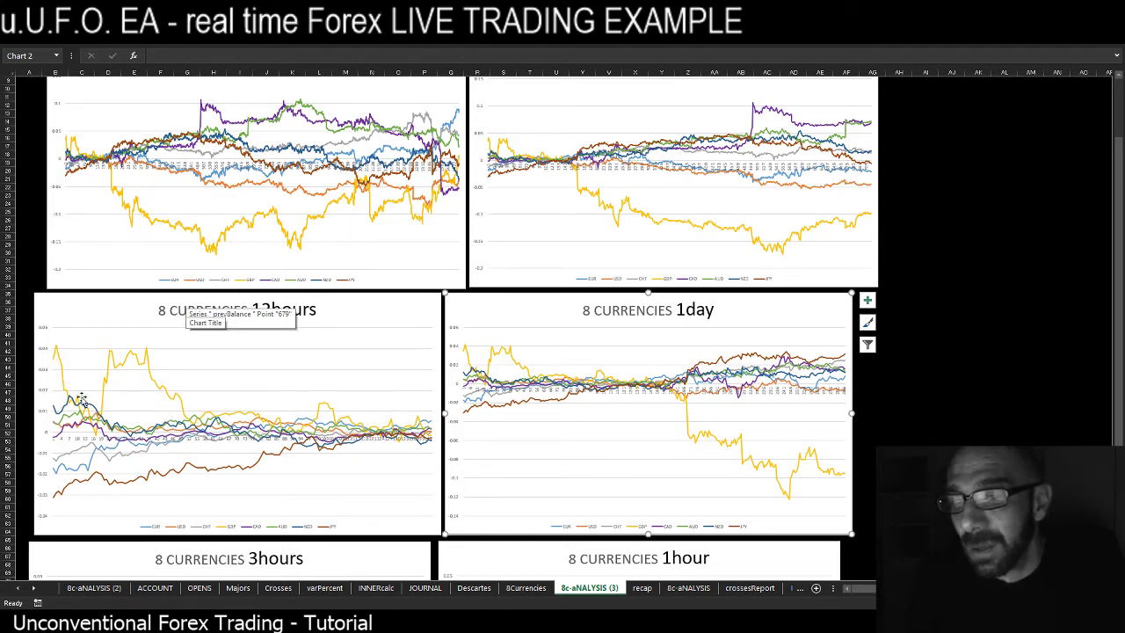
scroll(395, 468, up, 5)
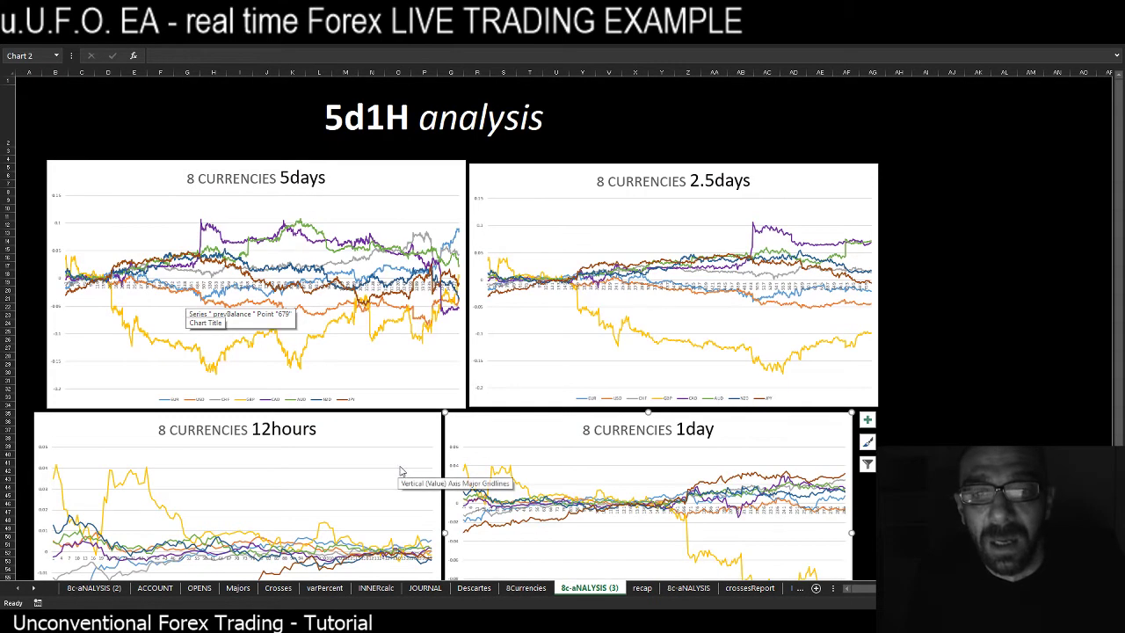
scroll(397, 467, down, 6)
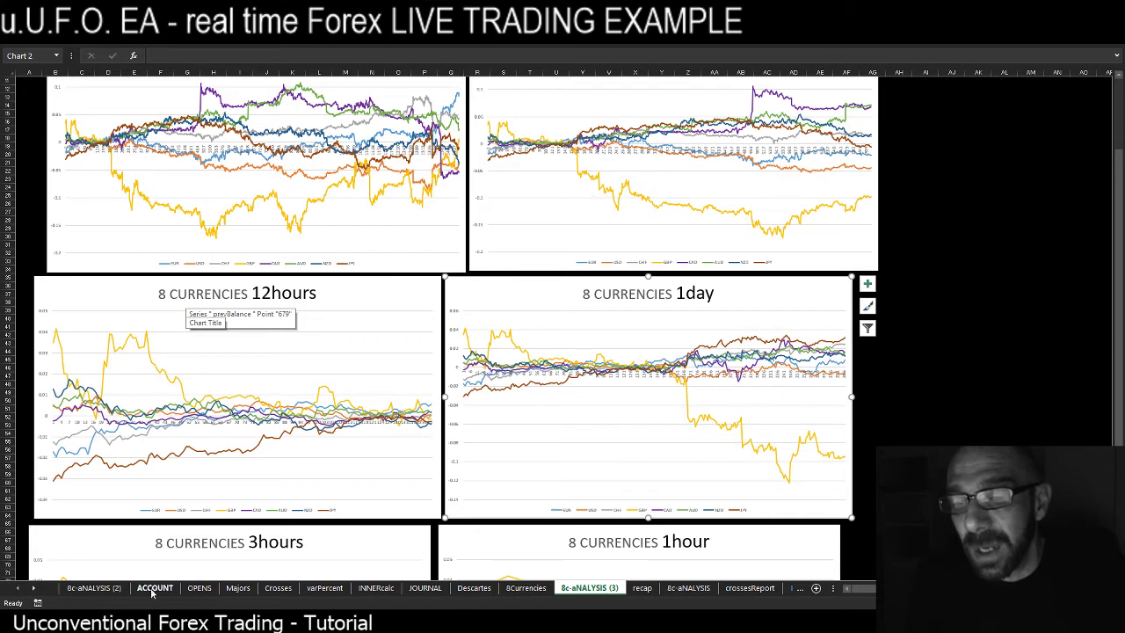
Step: Switch to MetaTrader, display the weekly EURUSD chart, and try to open a new GBPCHF chart window
key(alt+Tab)
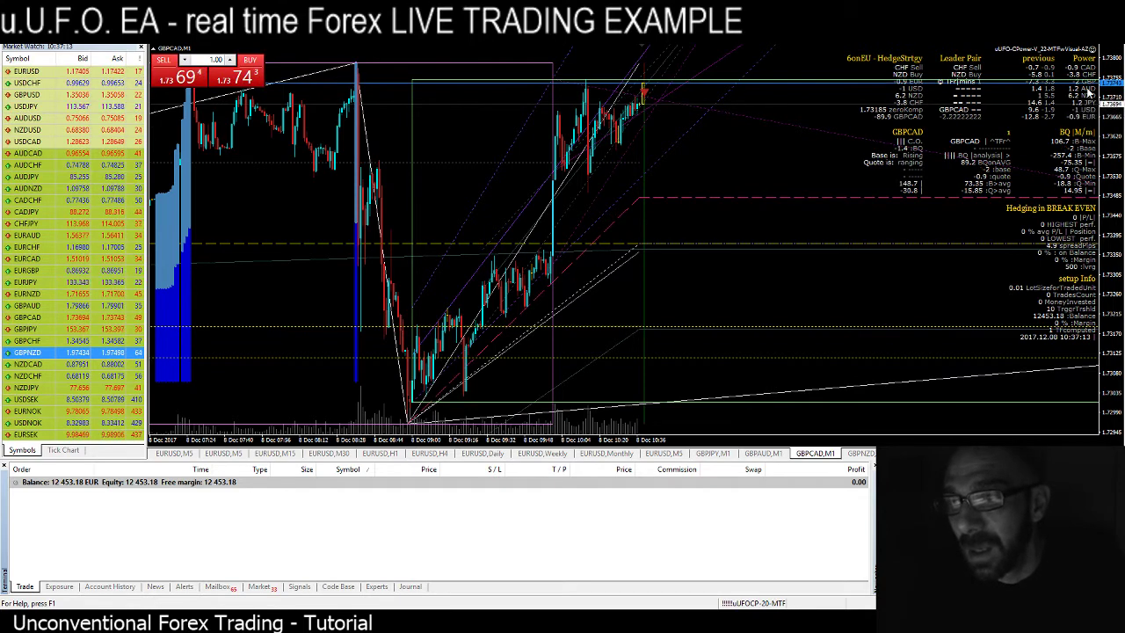
click(524, 455)
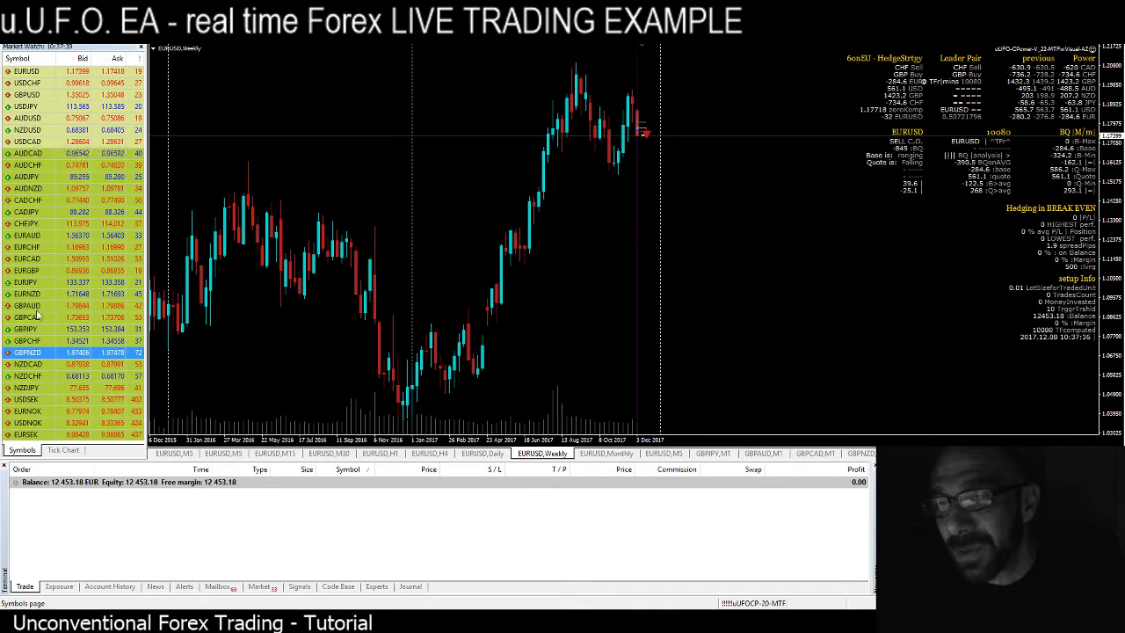
right_click(41, 341)
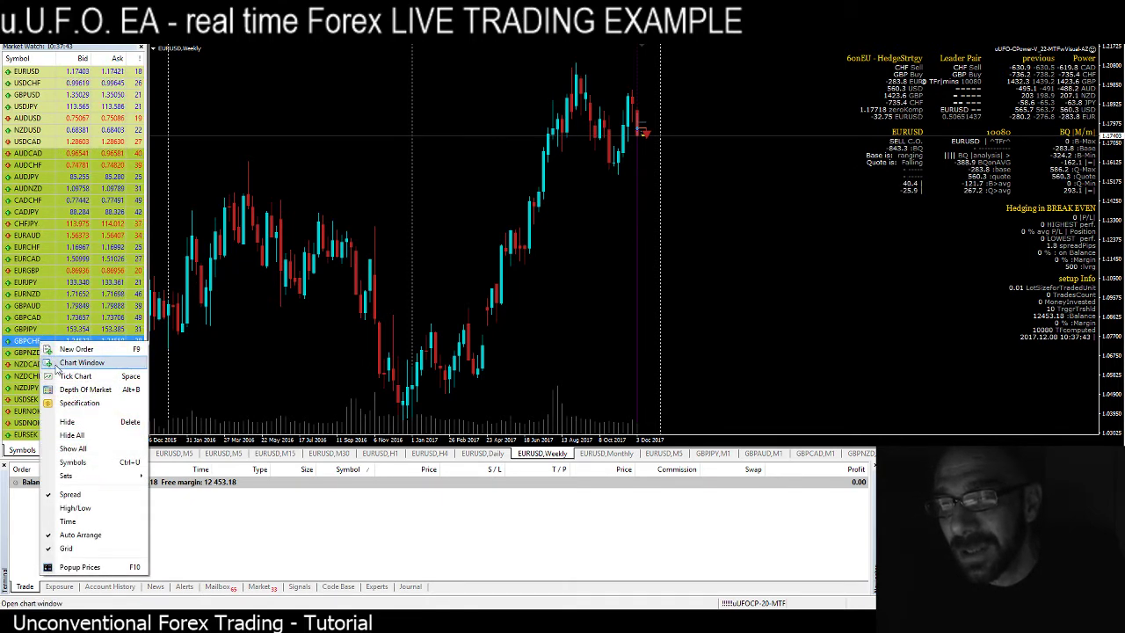
click(55, 363)
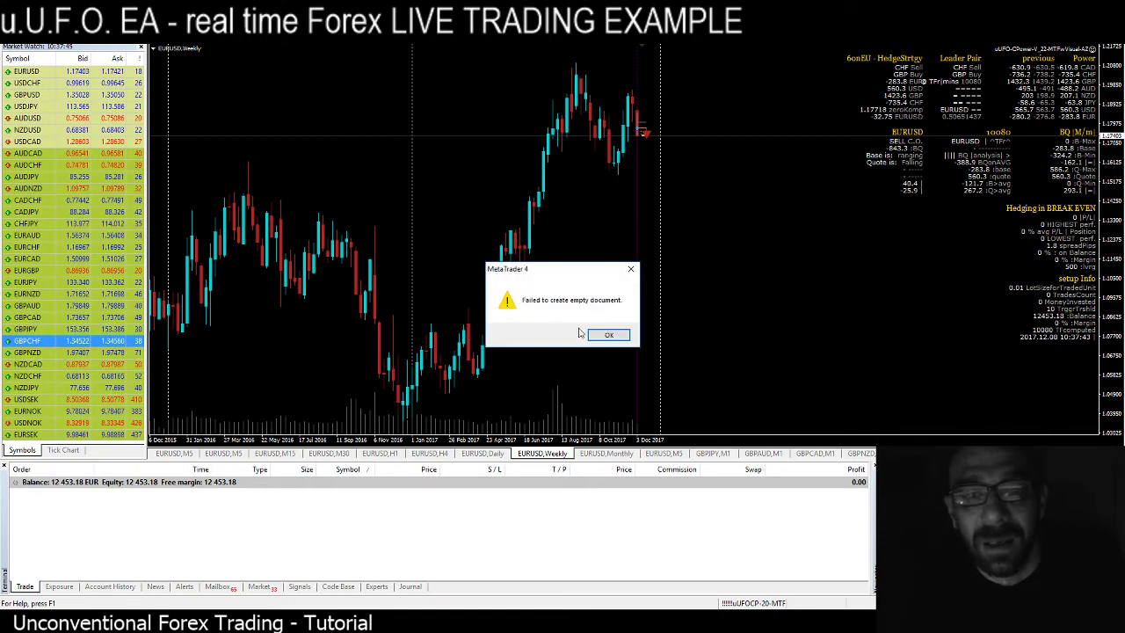
click(607, 335)
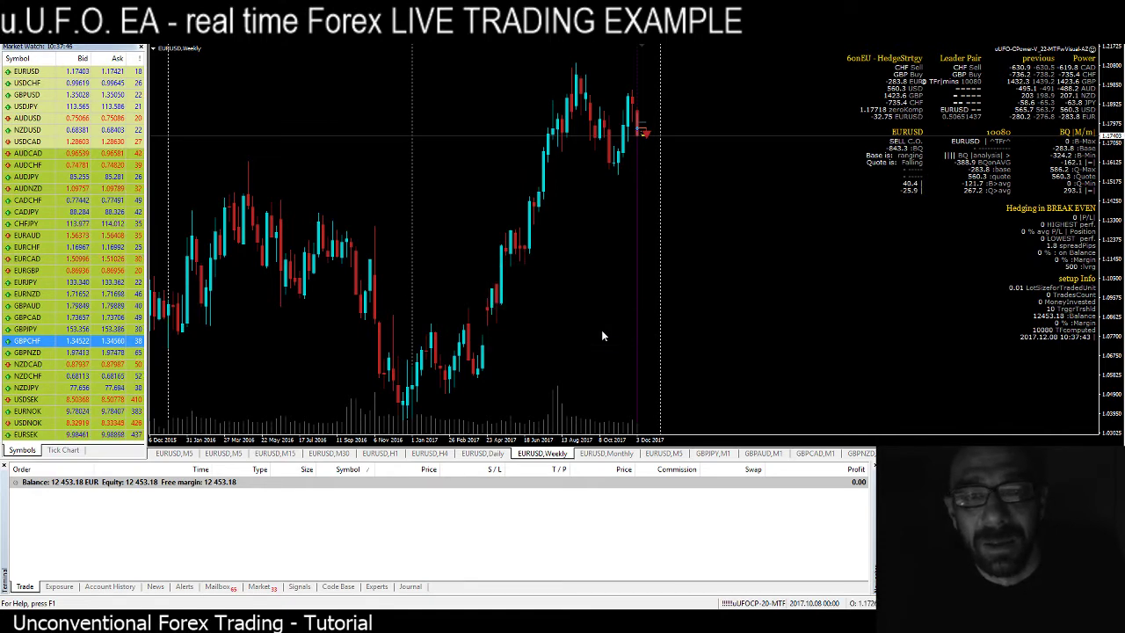
right_click(40, 342)
click(48, 362)
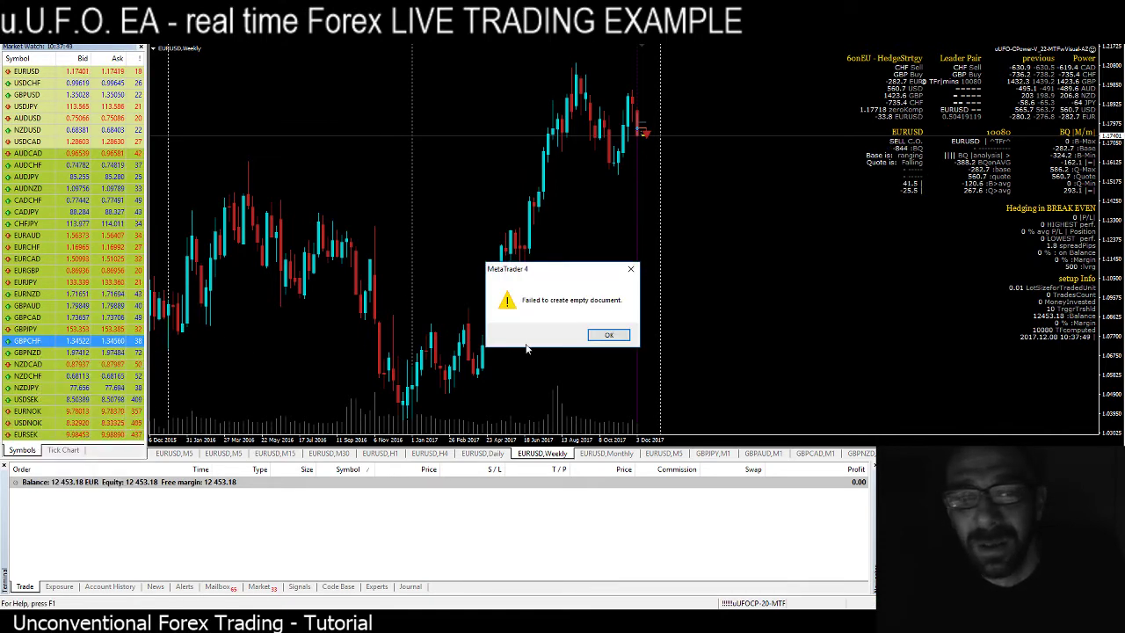
click(595, 337)
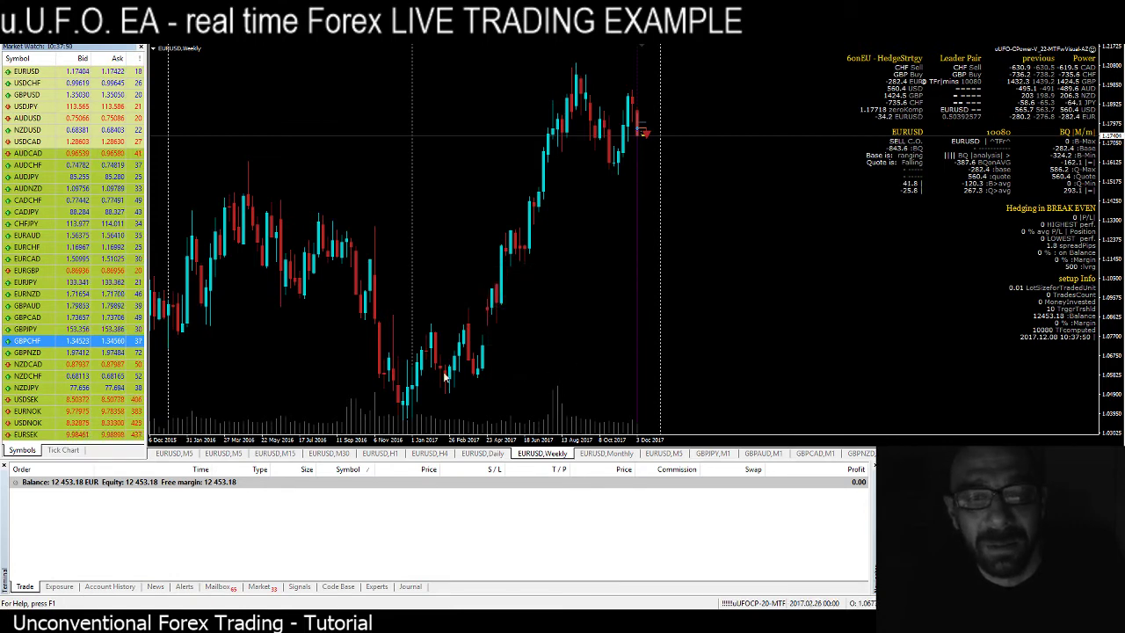
Step: Examine the monthly EURUSD, one-minute GBPNZD and daily EURUSD charts
click(611, 453)
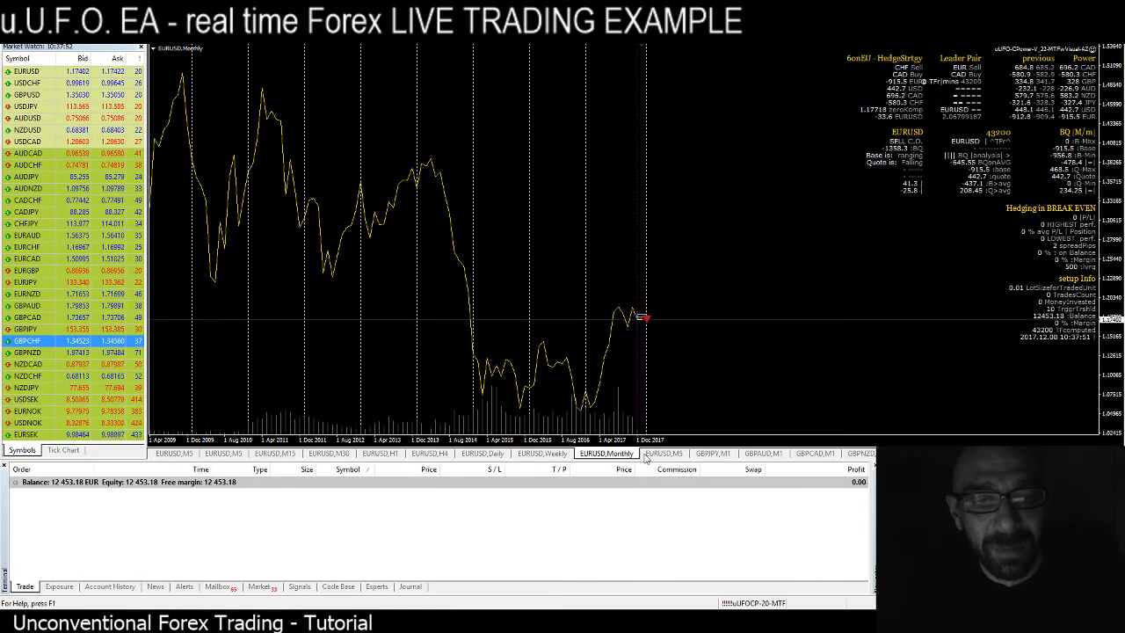
click(855, 456)
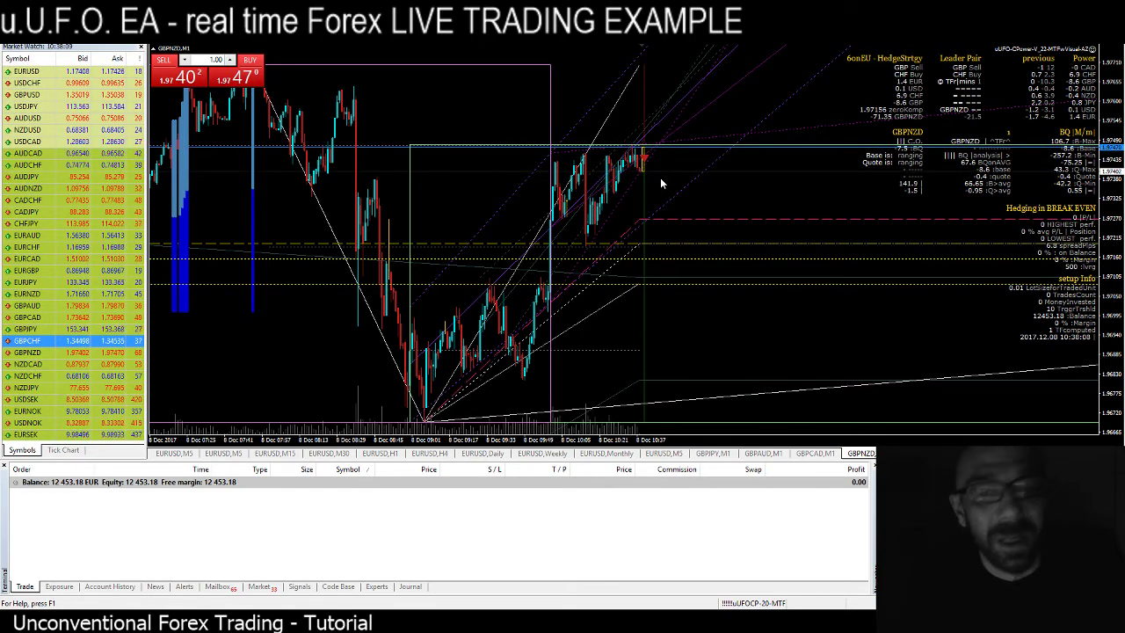
click(483, 453)
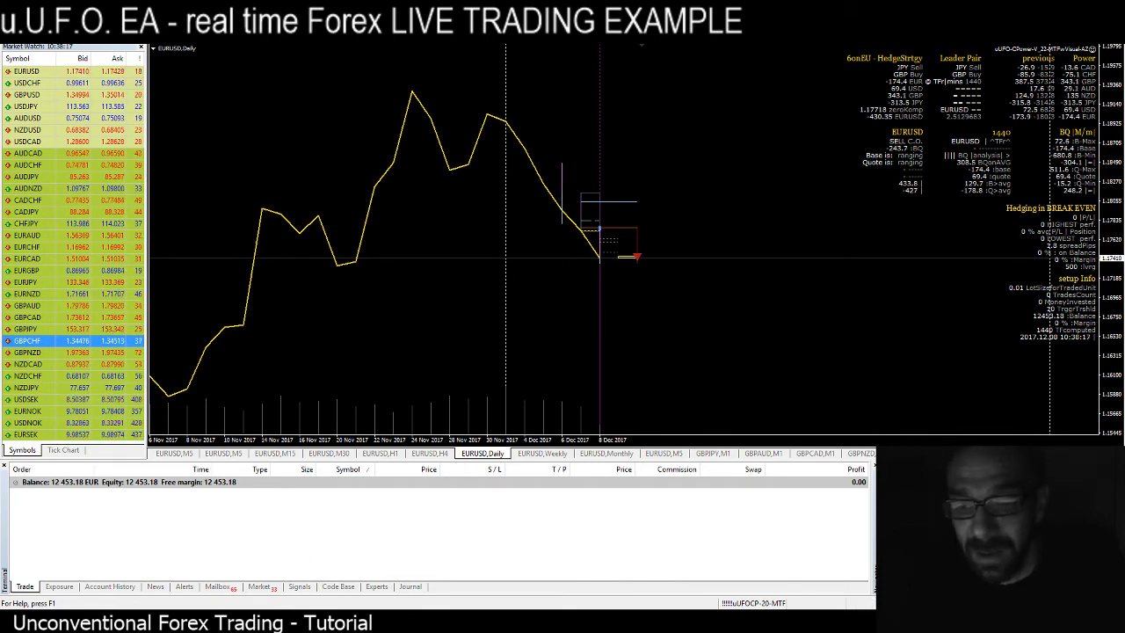
Step: Switch to the Excel workbook and review the 8 CURRENCIES charts from the 1-hour up to the 5-day period
key(alt+Tab)
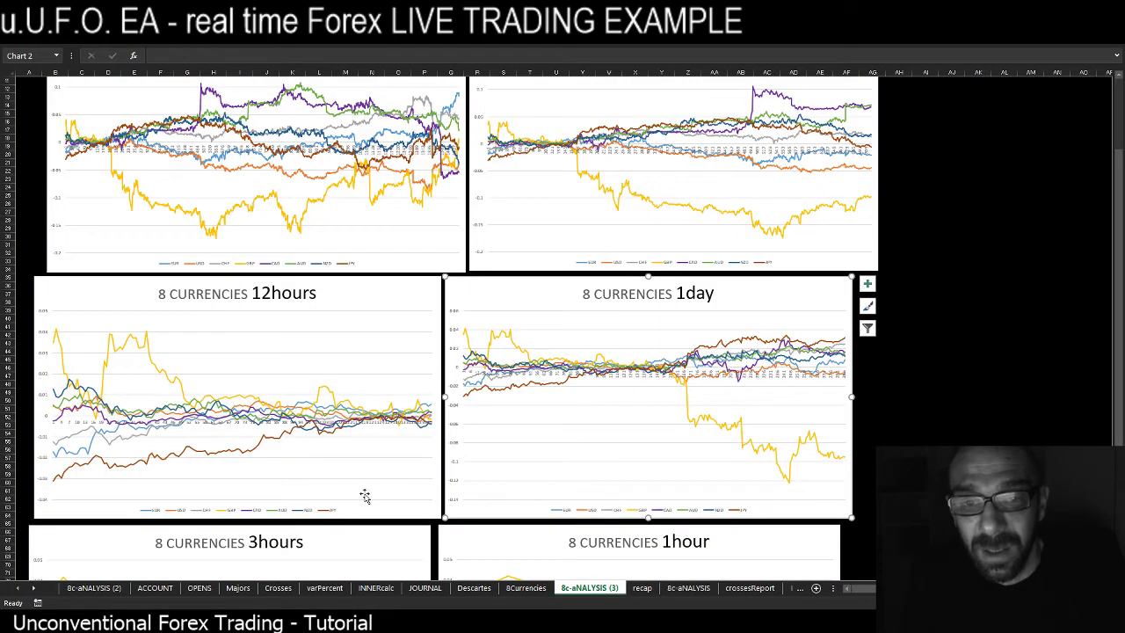
scroll(401, 446, down, 4)
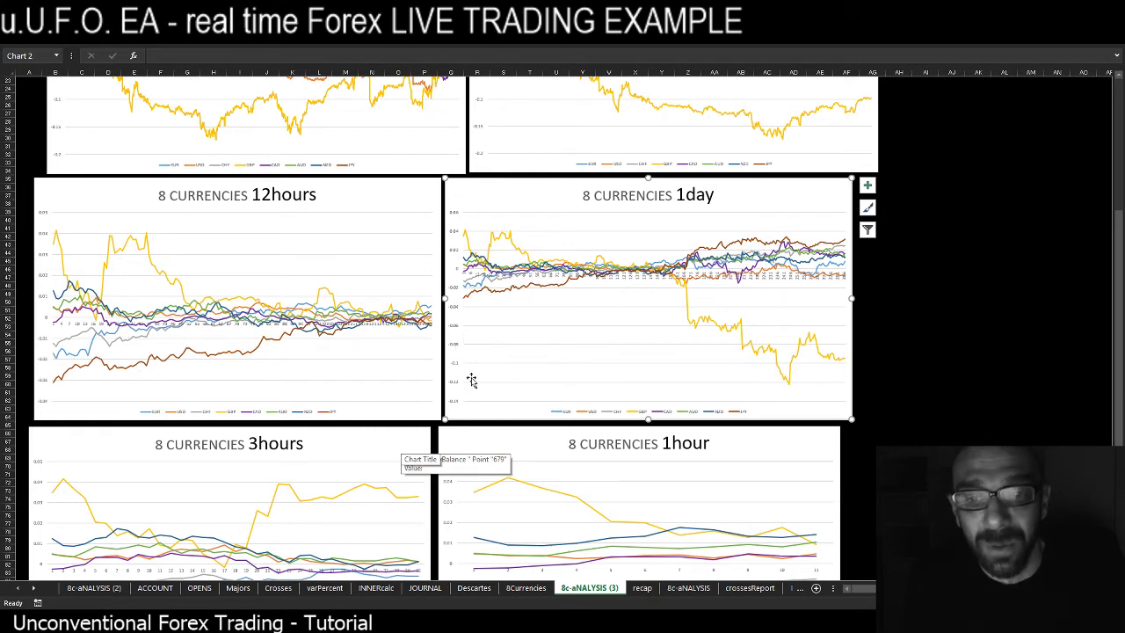
scroll(472, 383, down, 9)
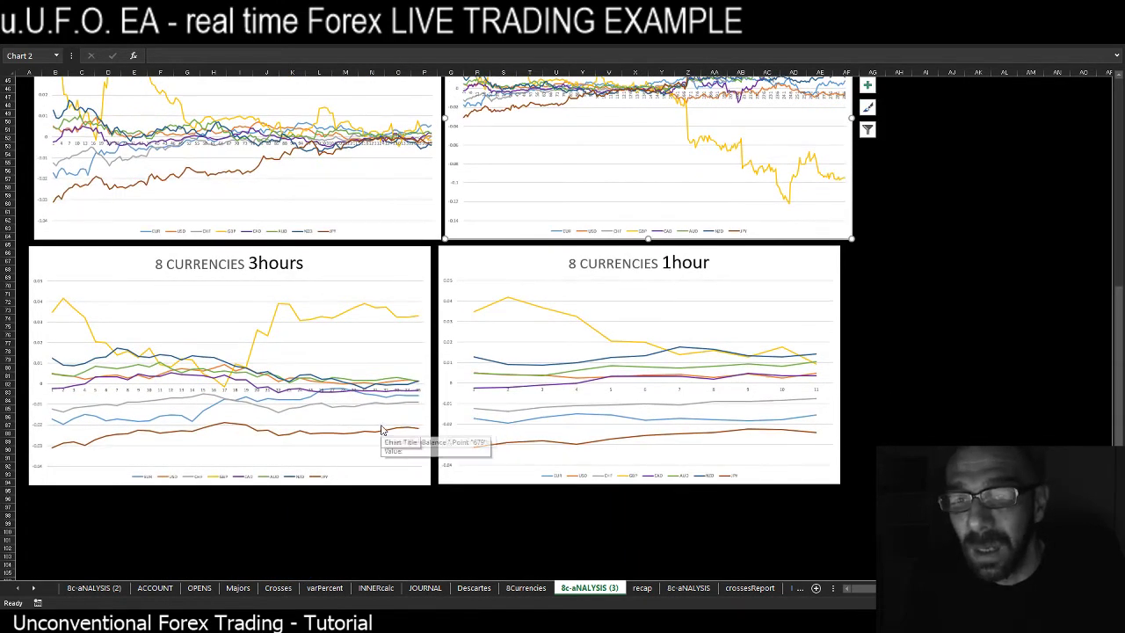
scroll(382, 430, up, 20)
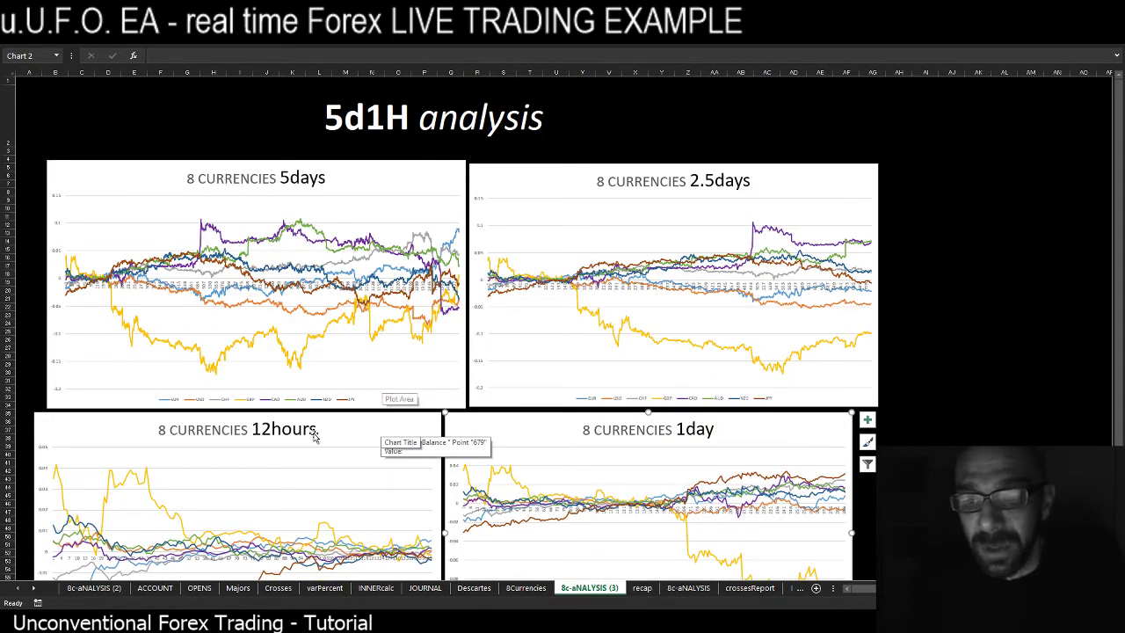
Step: Switch to MetaTrader and examine the EURUSD charts at H4, Daily and Weekly, plus the one-minute GBPAUD chart
key(alt+Tab)
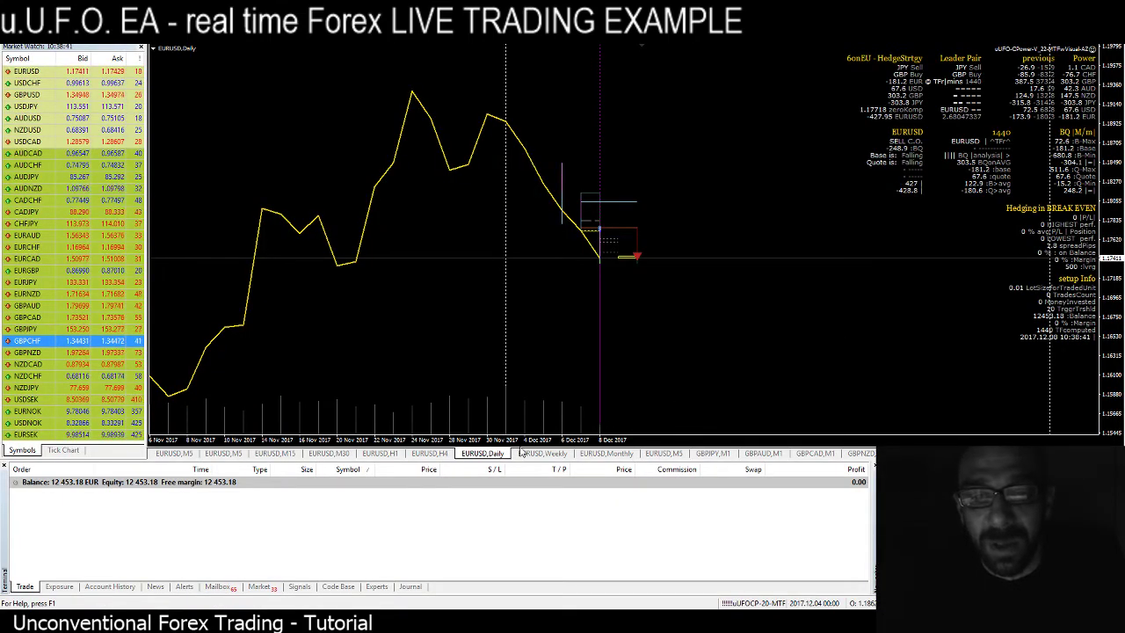
click(426, 454)
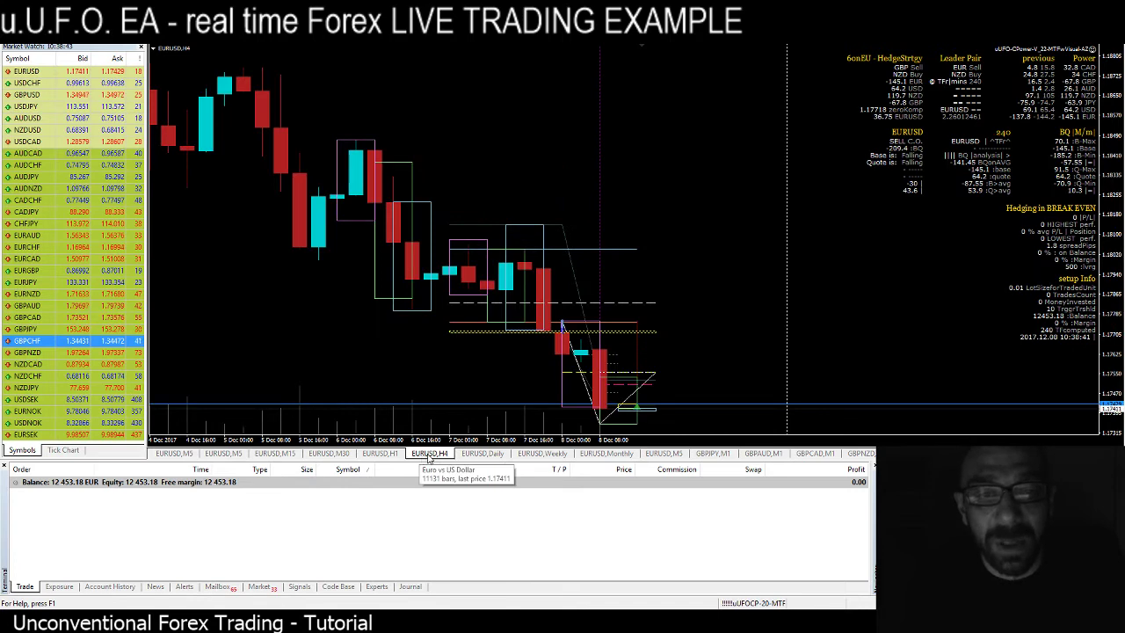
click(483, 454)
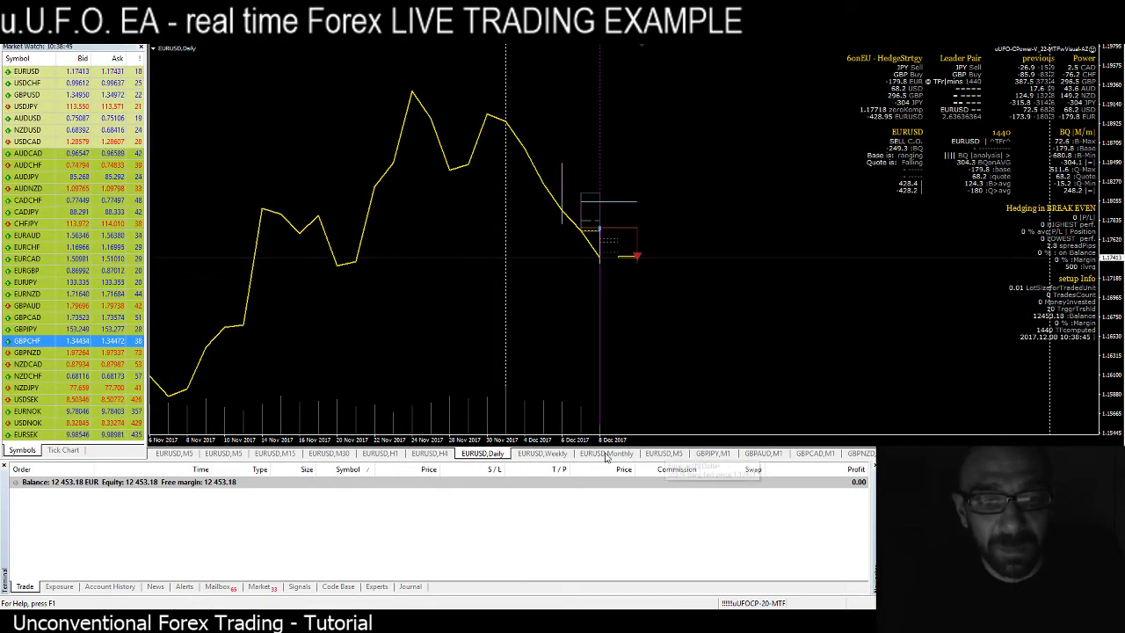
click(531, 456)
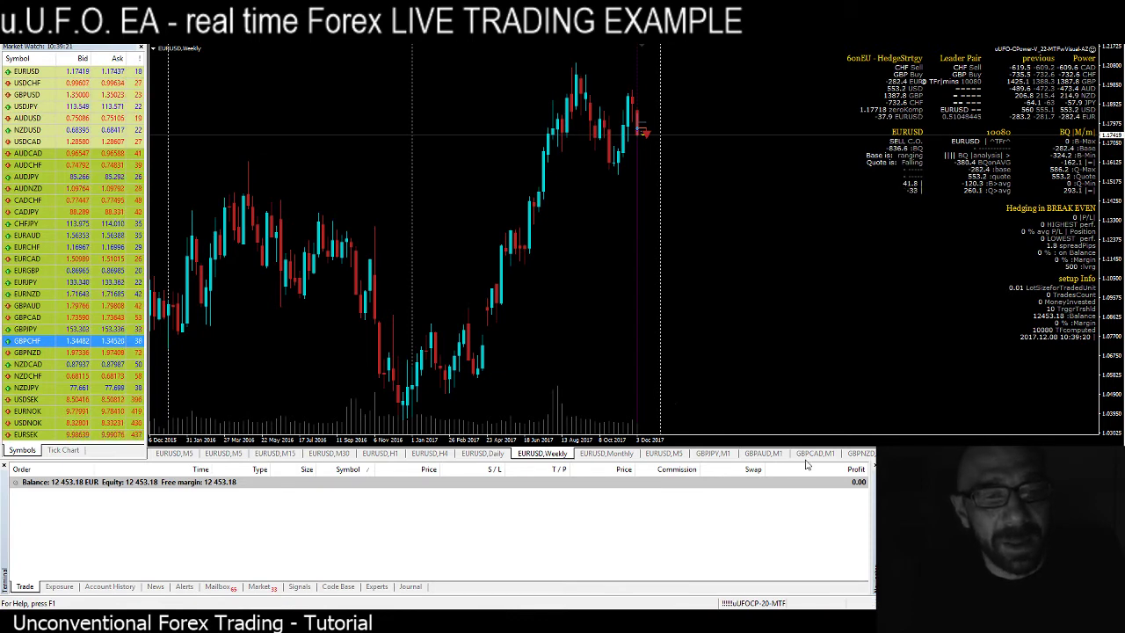
click(777, 453)
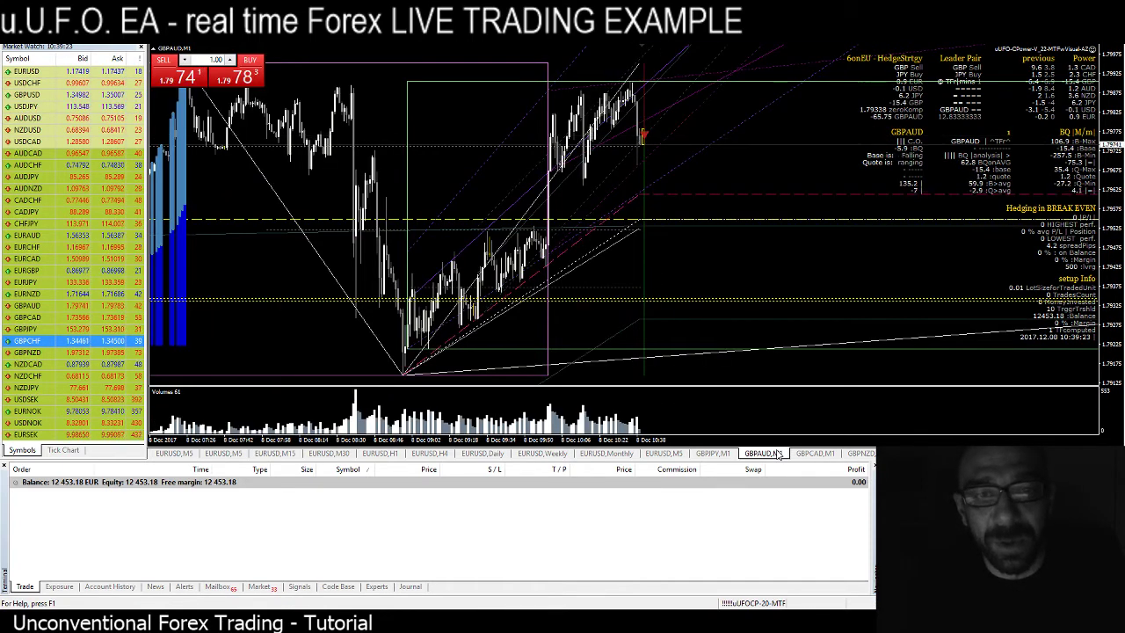